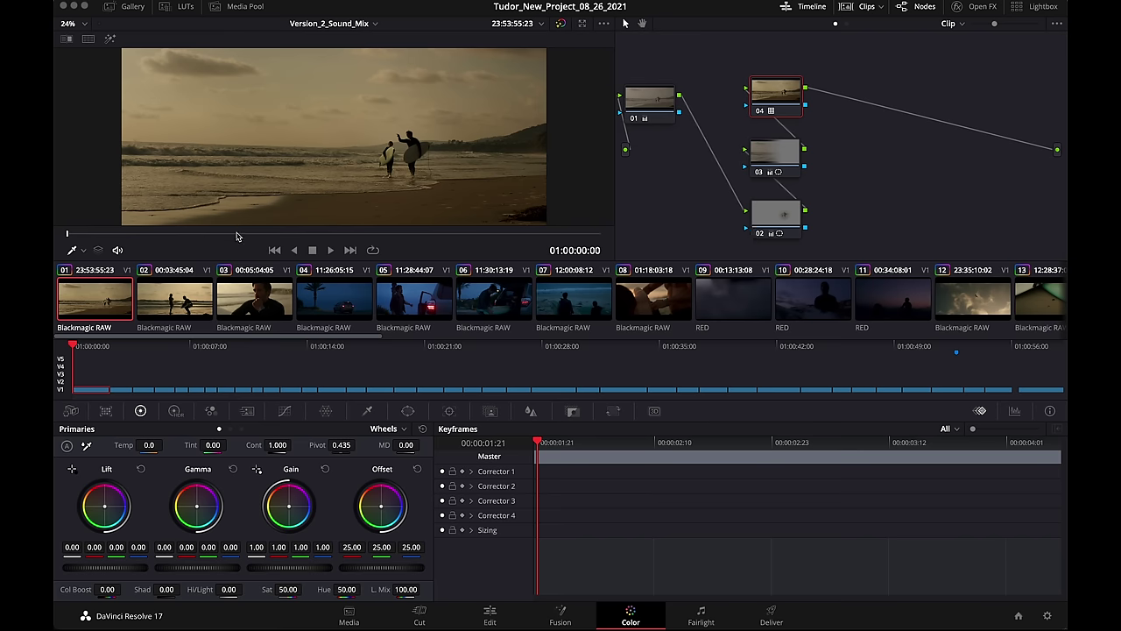
Open the Project Settings.
scroll(150, 304, right, 10)
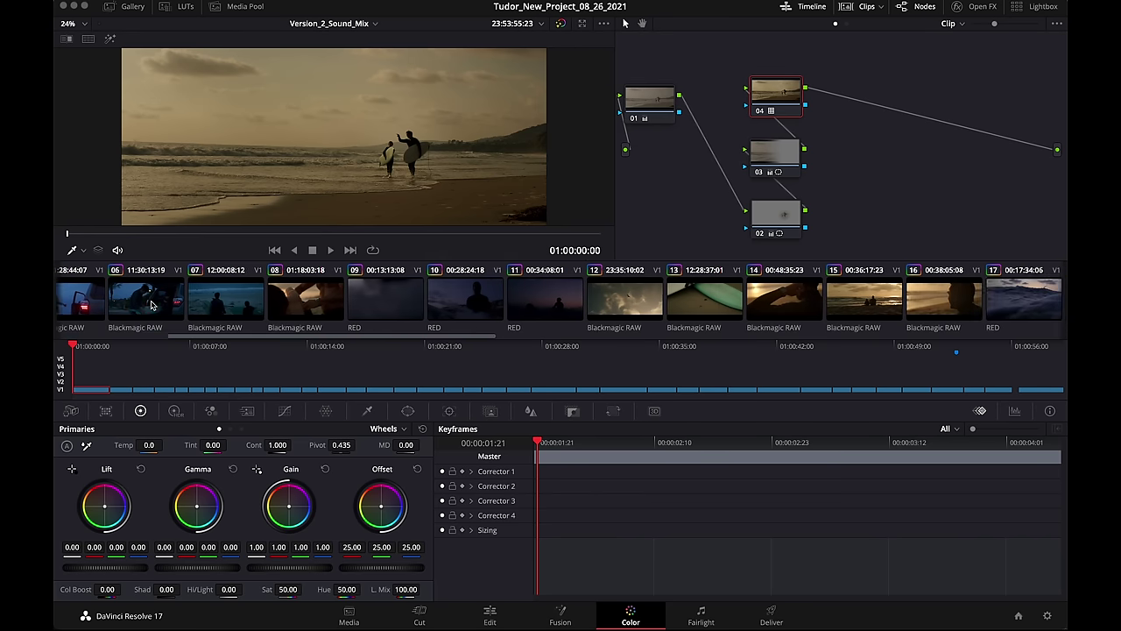
scroll(150, 304, left, 10)
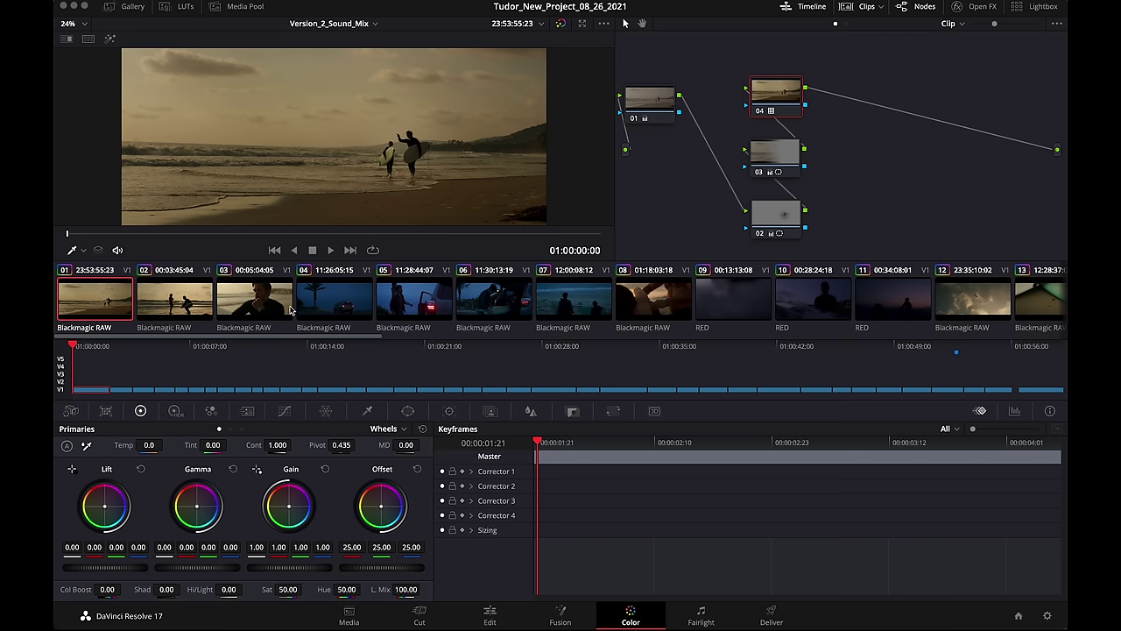
scroll(497, 309, right, 3)
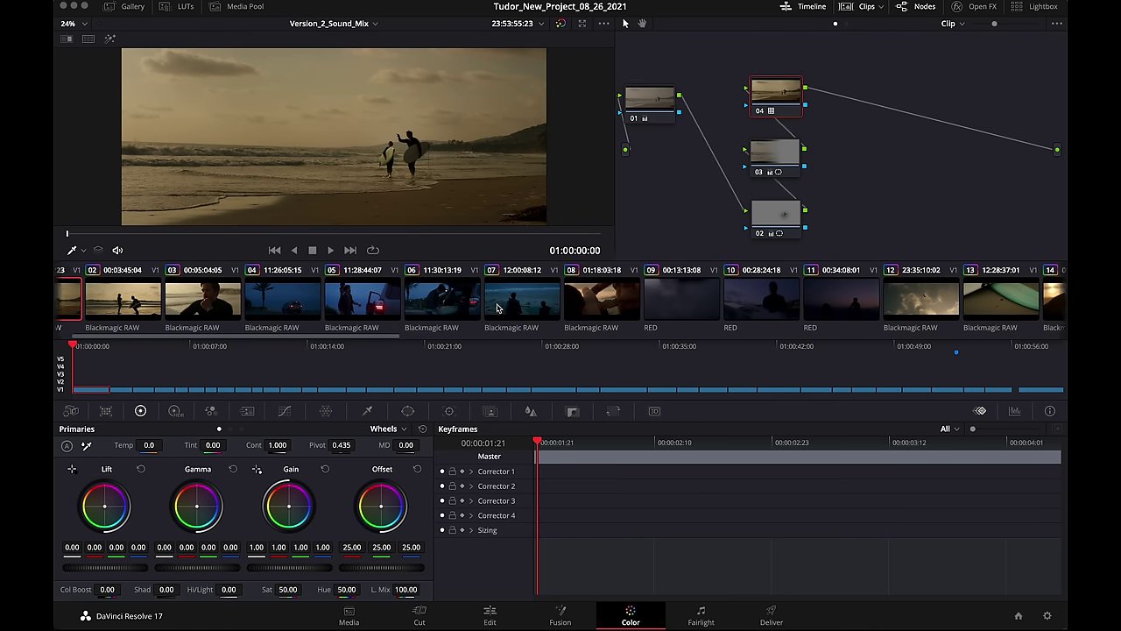
scroll(454, 310, right, 3)
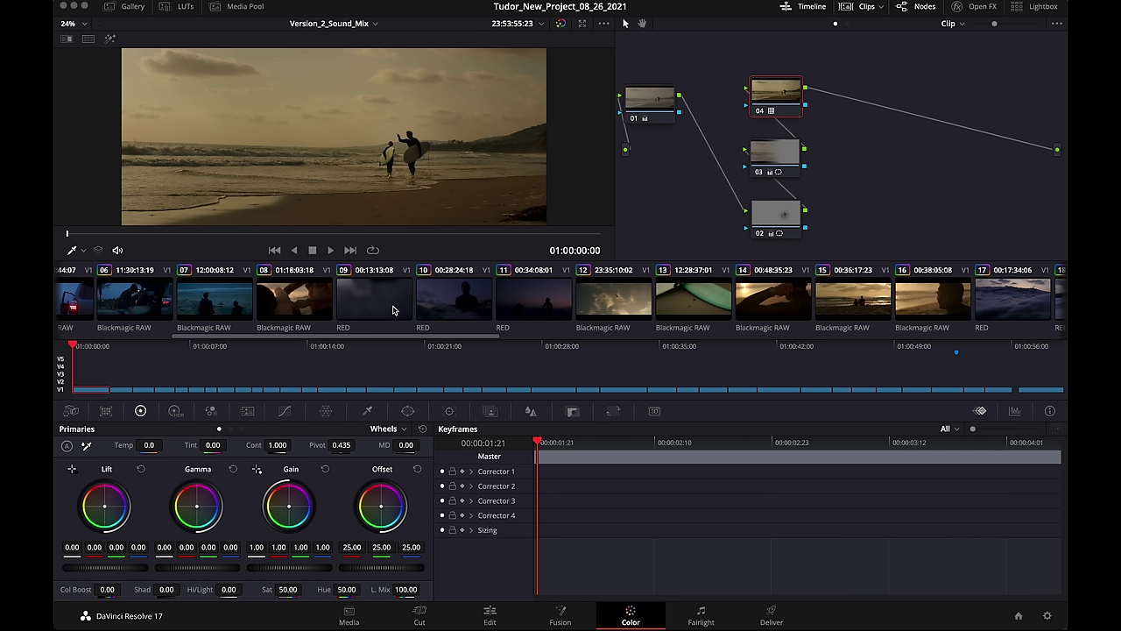
scroll(393, 310, left, 5)
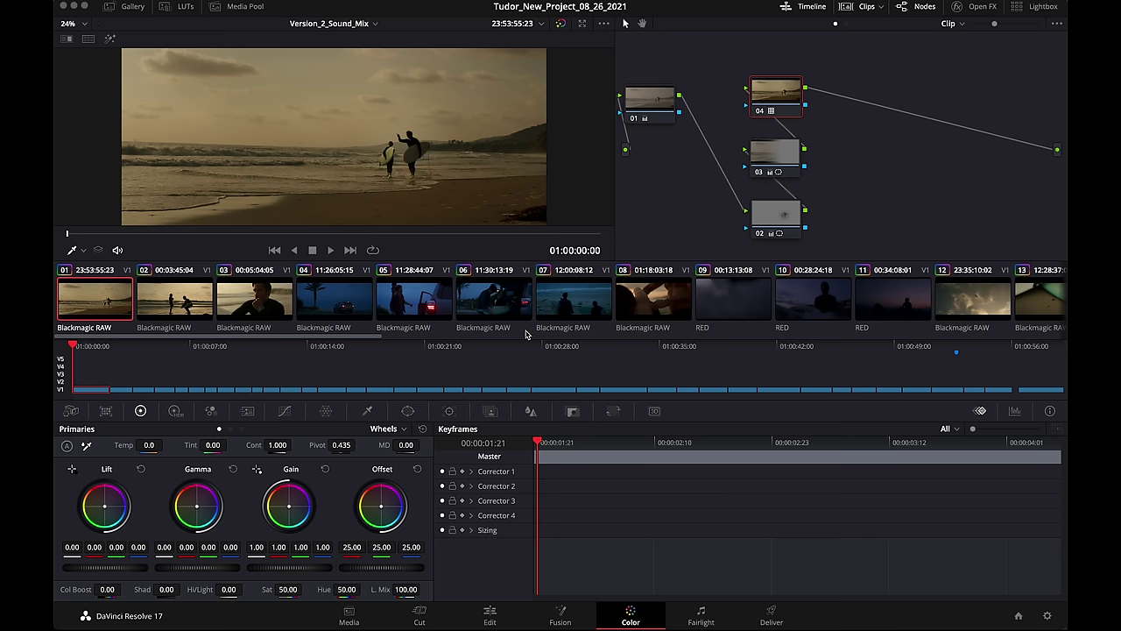
click(1047, 615)
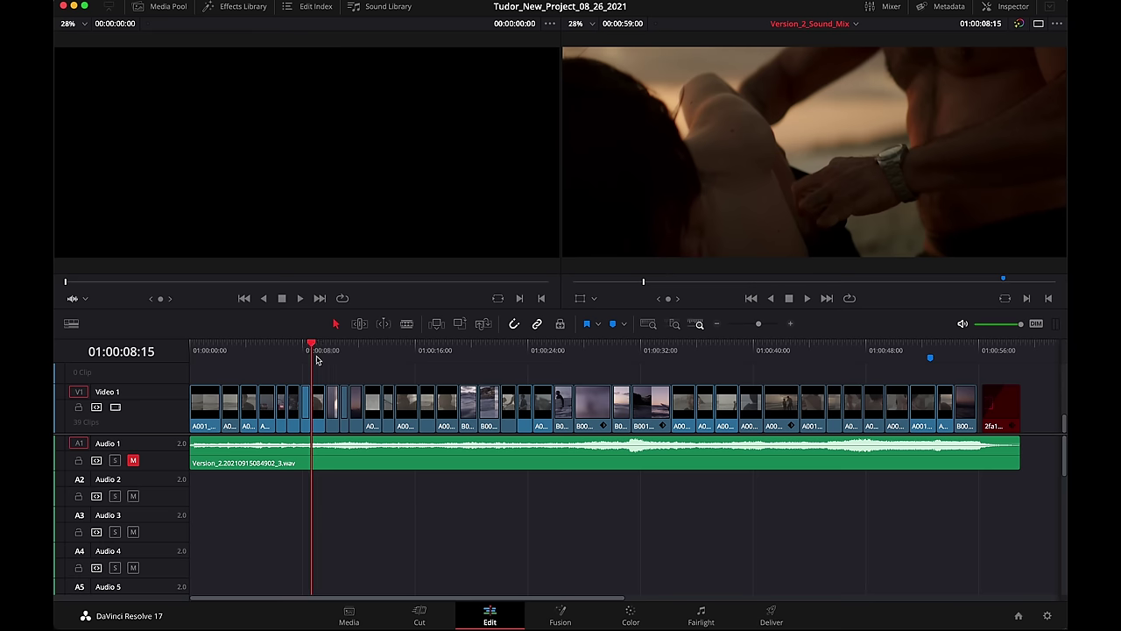
Scrub through the edit, select a short clip, and check its source footage before returning.
drag(317, 359, 533, 324)
click(528, 406)
click(349, 613)
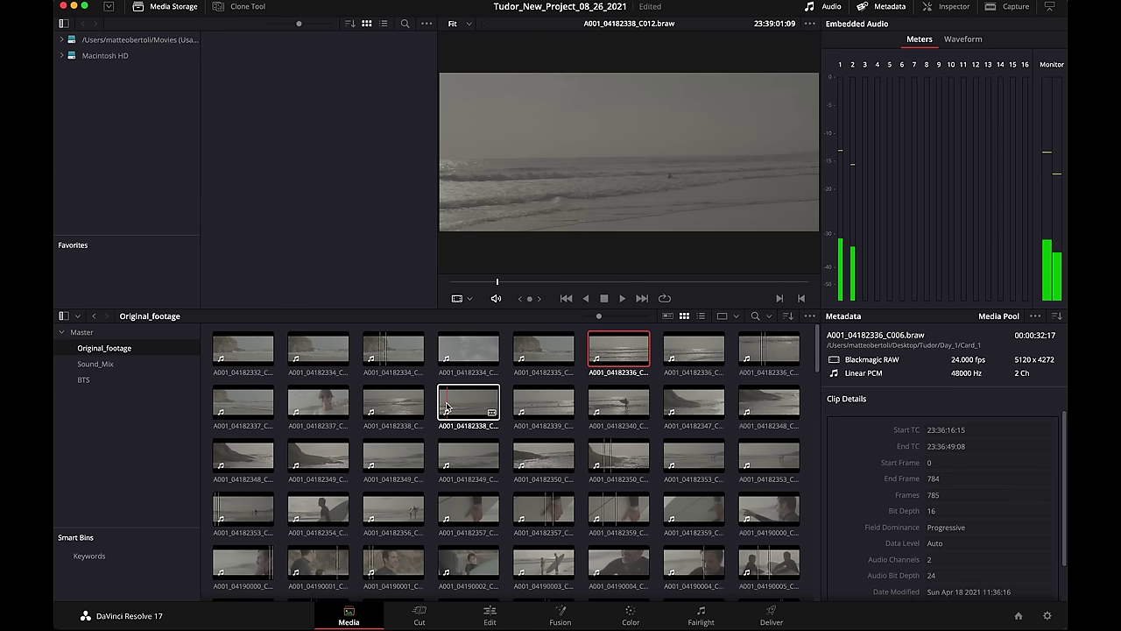
click(493, 611)
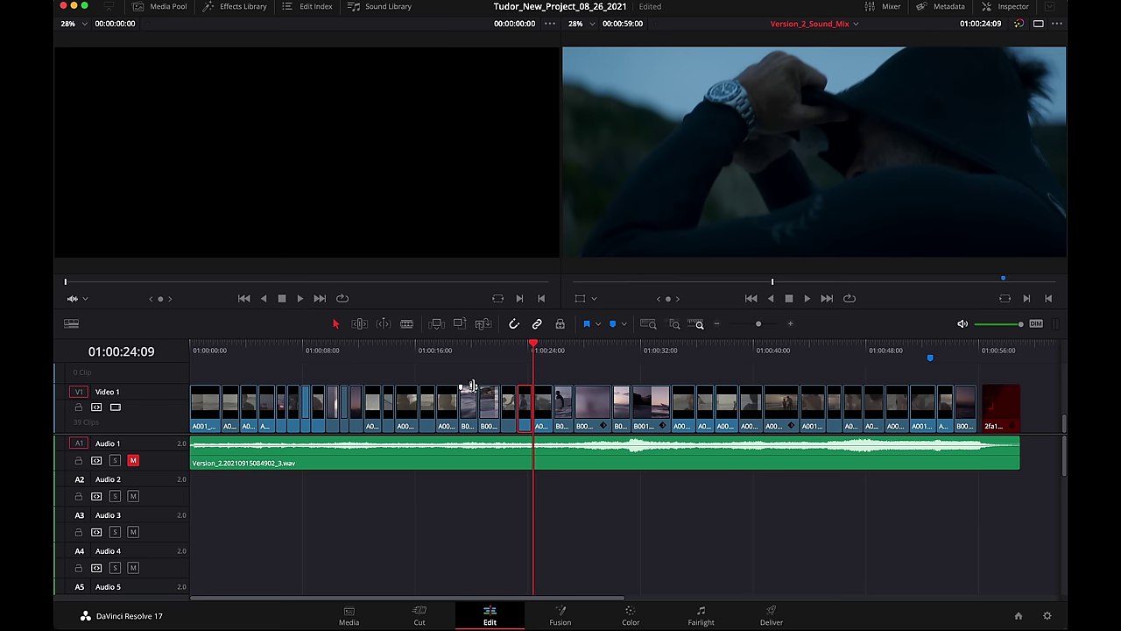
Play the edit from 01:00:16, then scrub to about 01:00:31 and the next clip boundary.
drag(484, 356, 325, 345)
key(space)
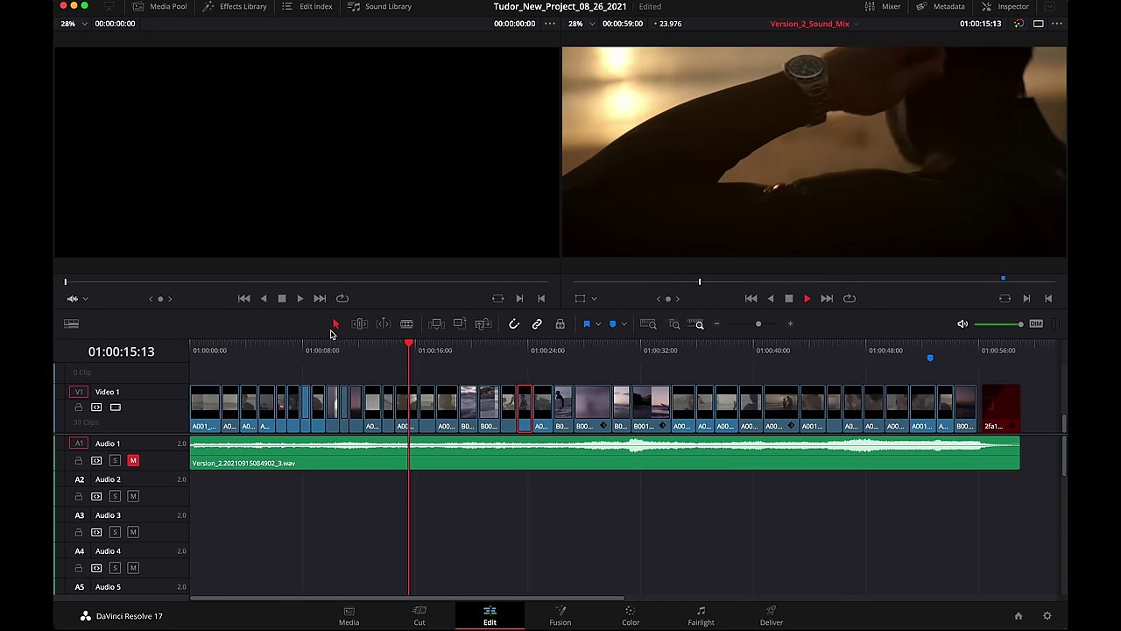
key(space)
drag(481, 347, 631, 354)
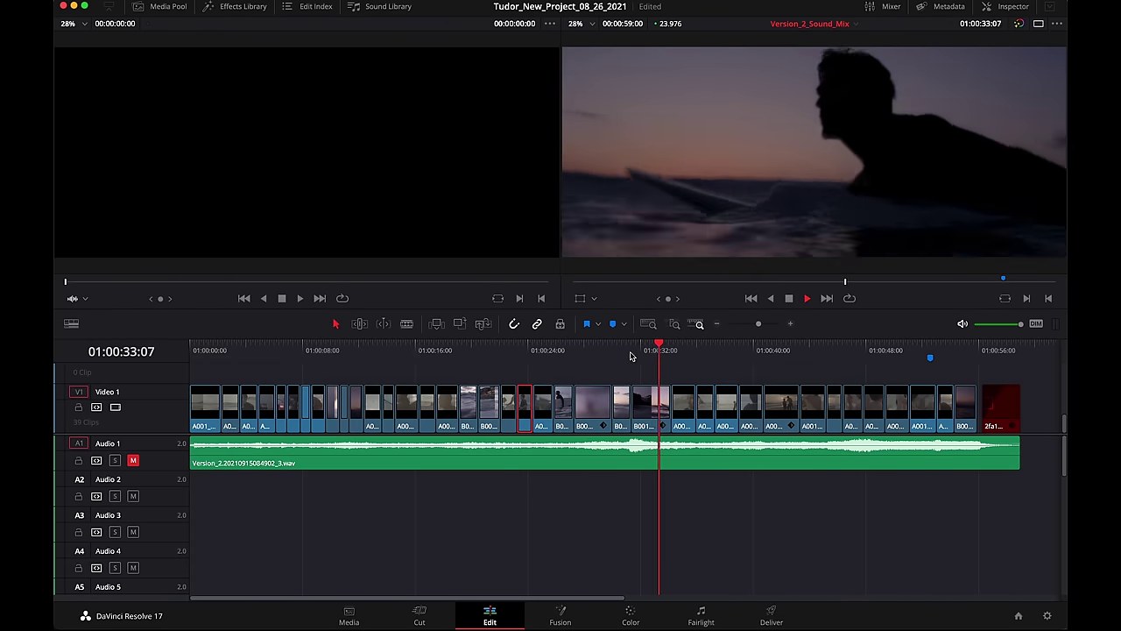
key(Down)
key(Down)
key(Down)
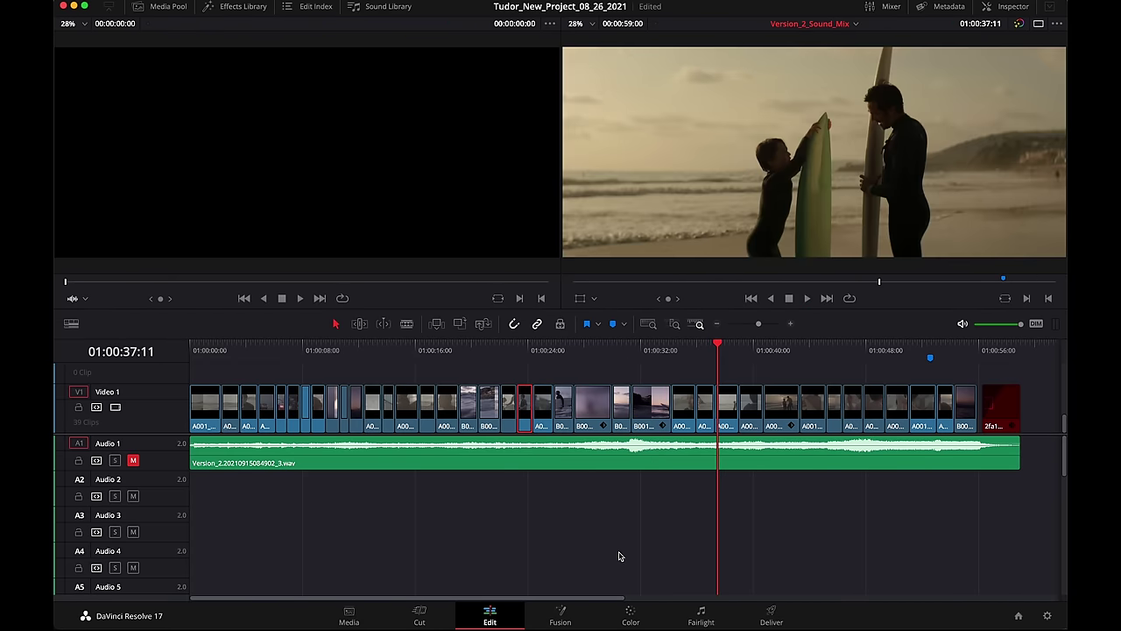
On the Color page, select clip 01, the beach surfers shot, and disable its grade nodes.
click(630, 616)
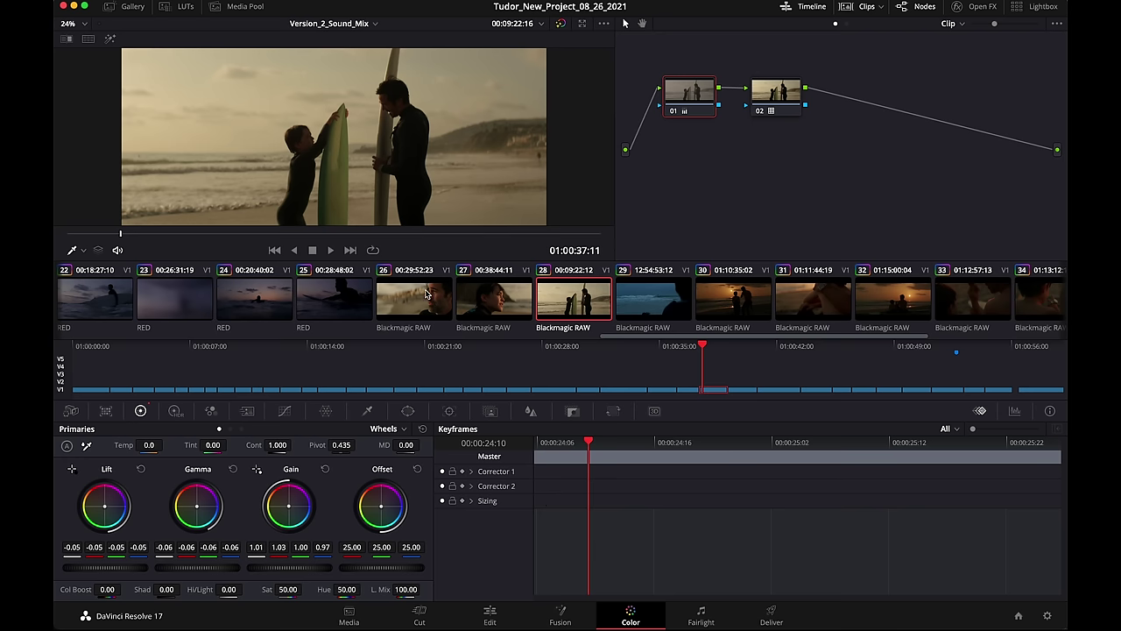
click(427, 296)
click(97, 310)
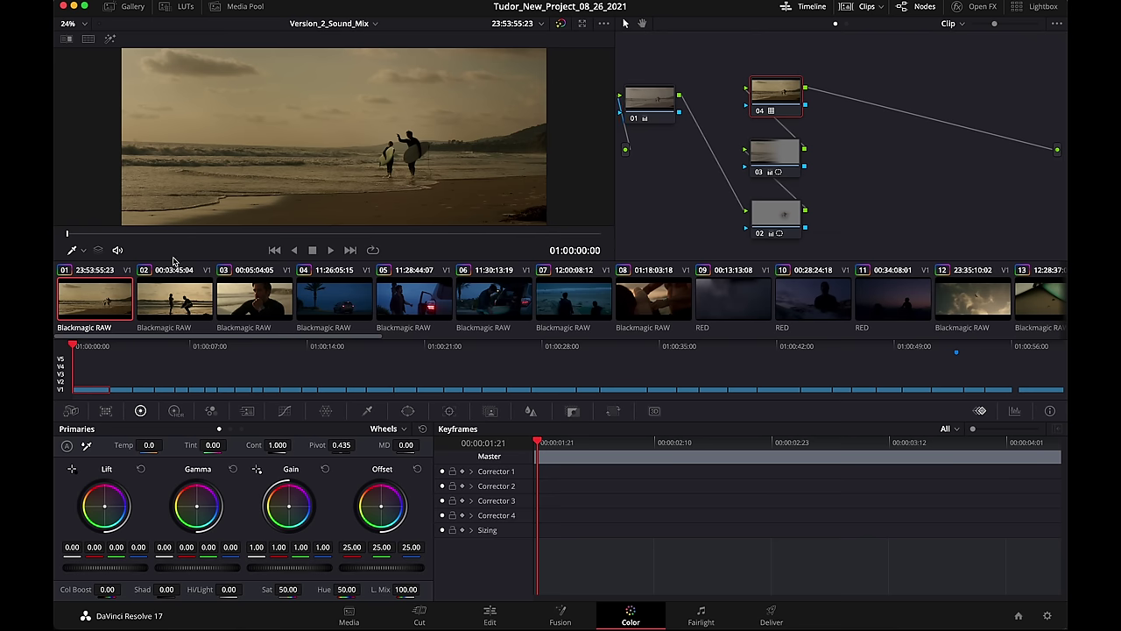
click(759, 111)
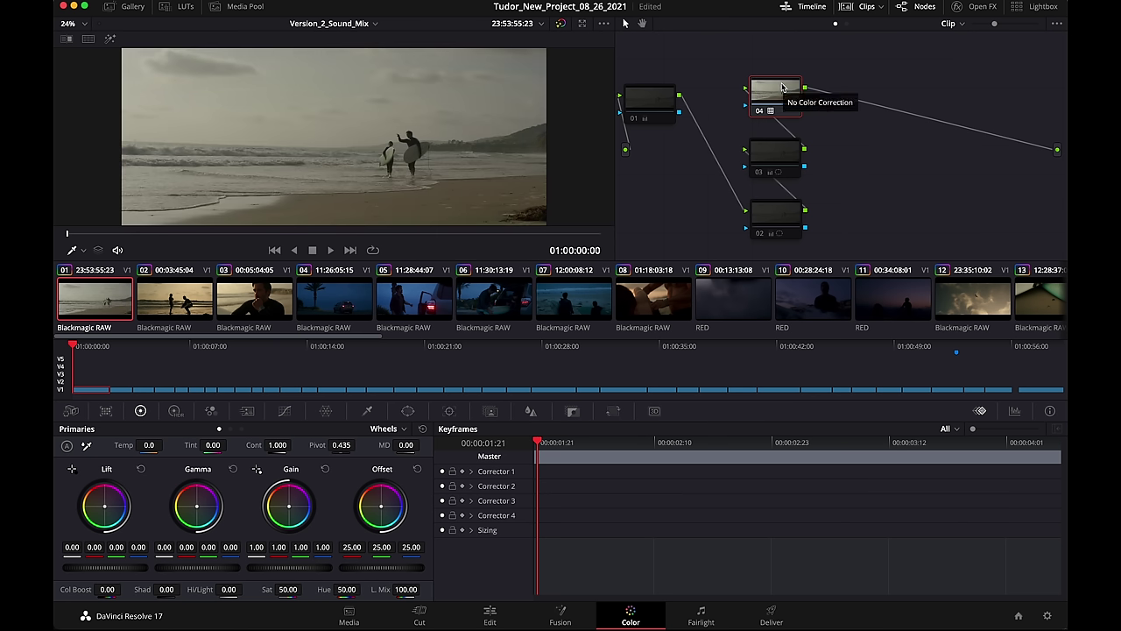
Show the Camera Raw palette with the beach clip's Blackmagic RAW settings (ISO 400, Highlight Recovery).
click(71, 412)
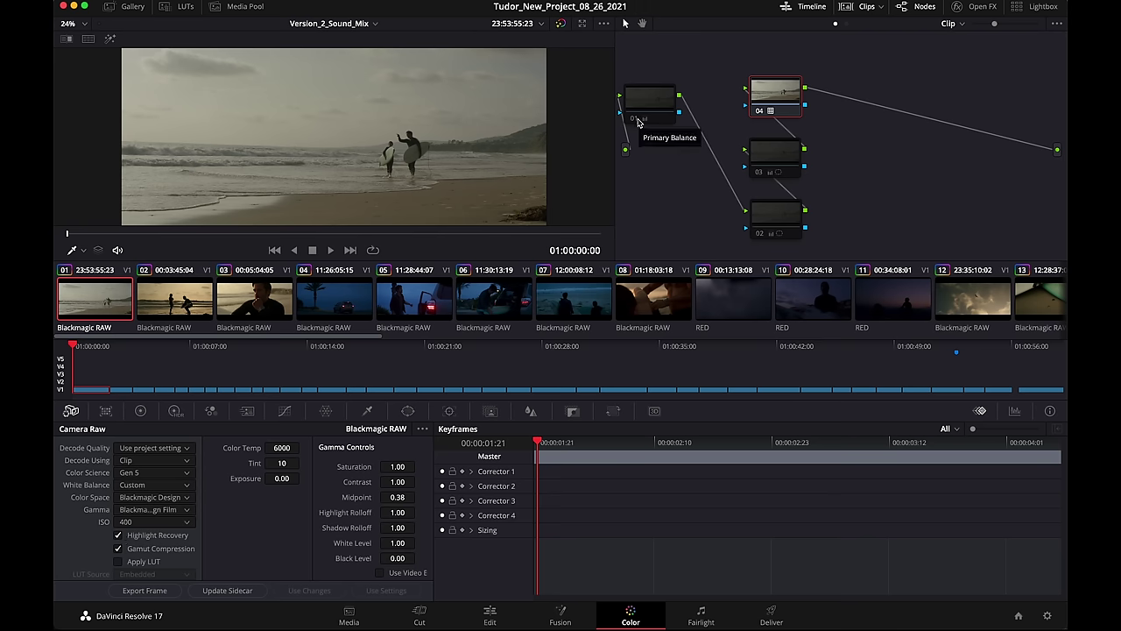
Re-enable node 01, compare its warm grade on and off in the Primaries wheels, then select clip 04.
click(637, 123)
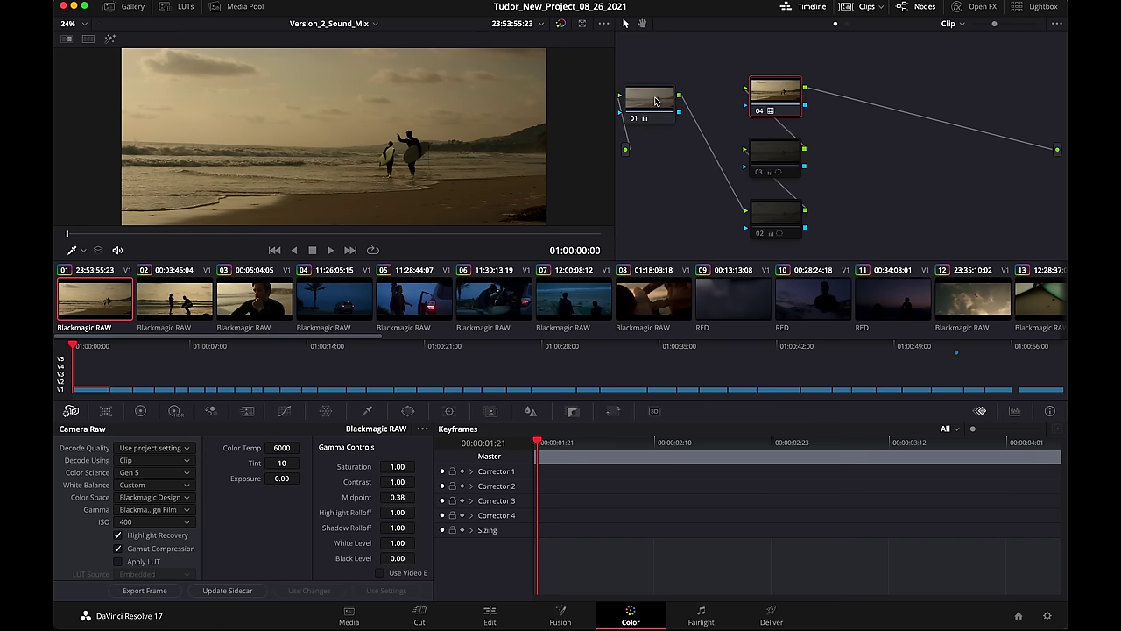
click(656, 101)
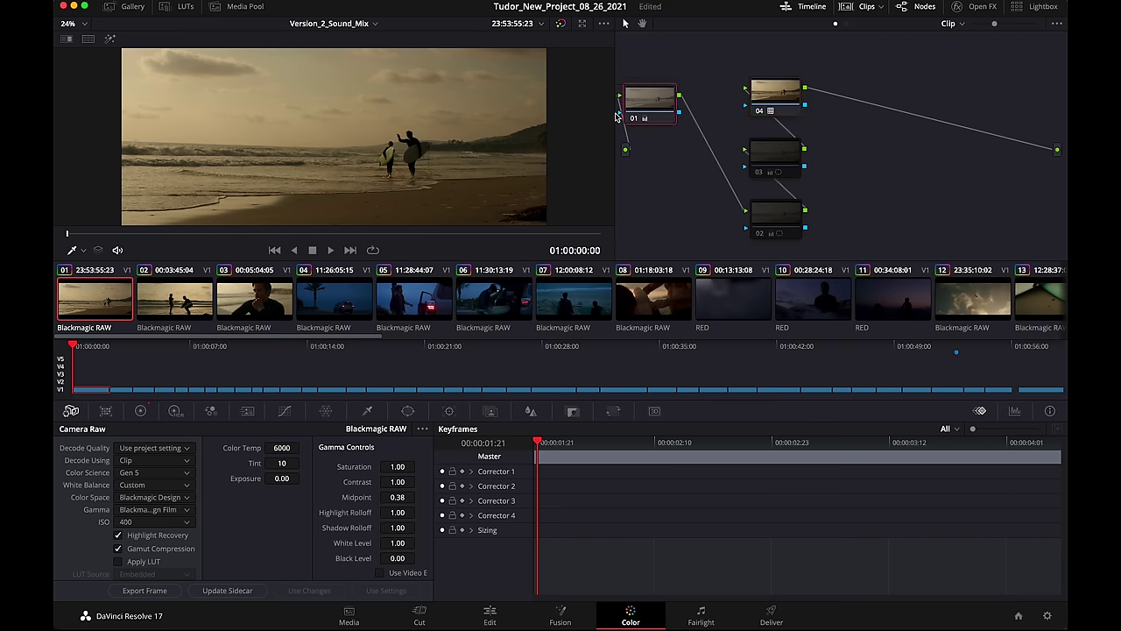
click(140, 411)
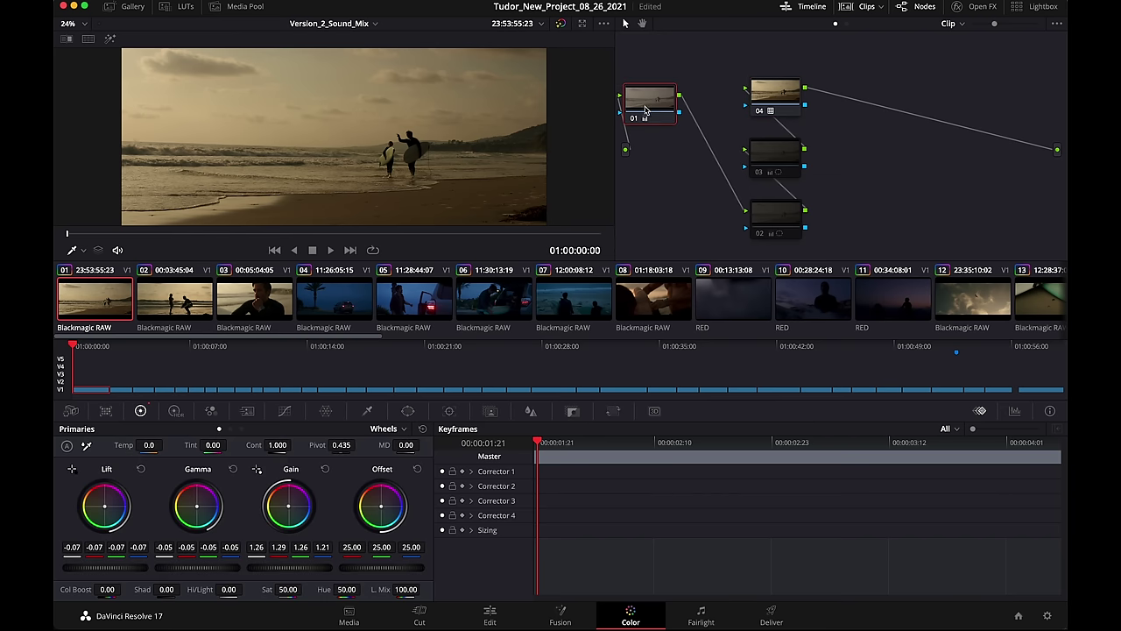
click(635, 122)
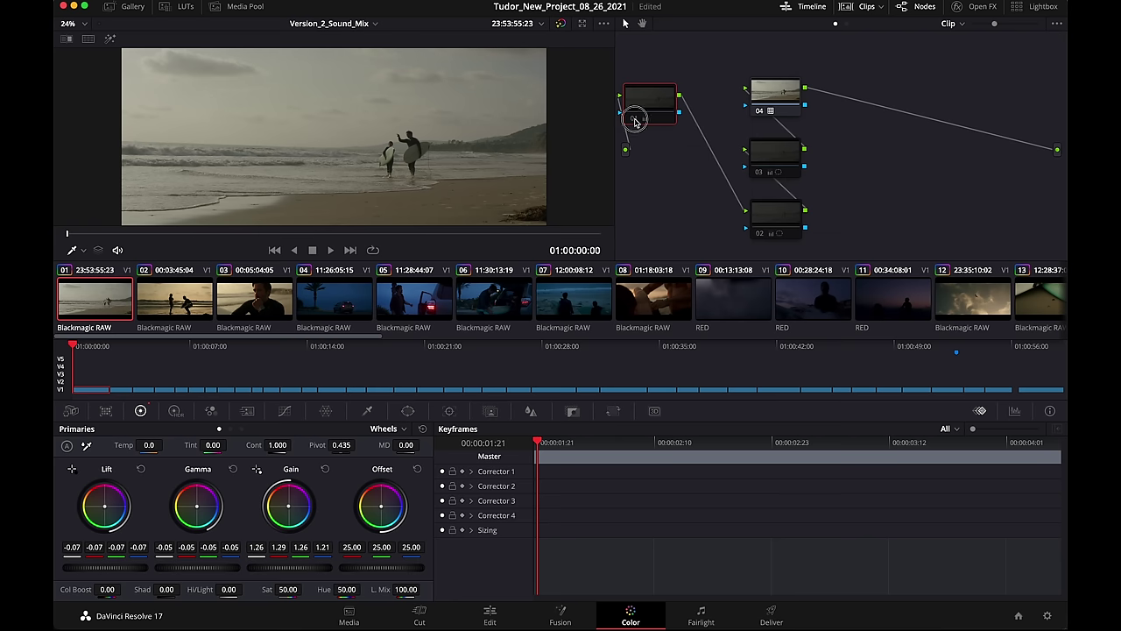
click(635, 123)
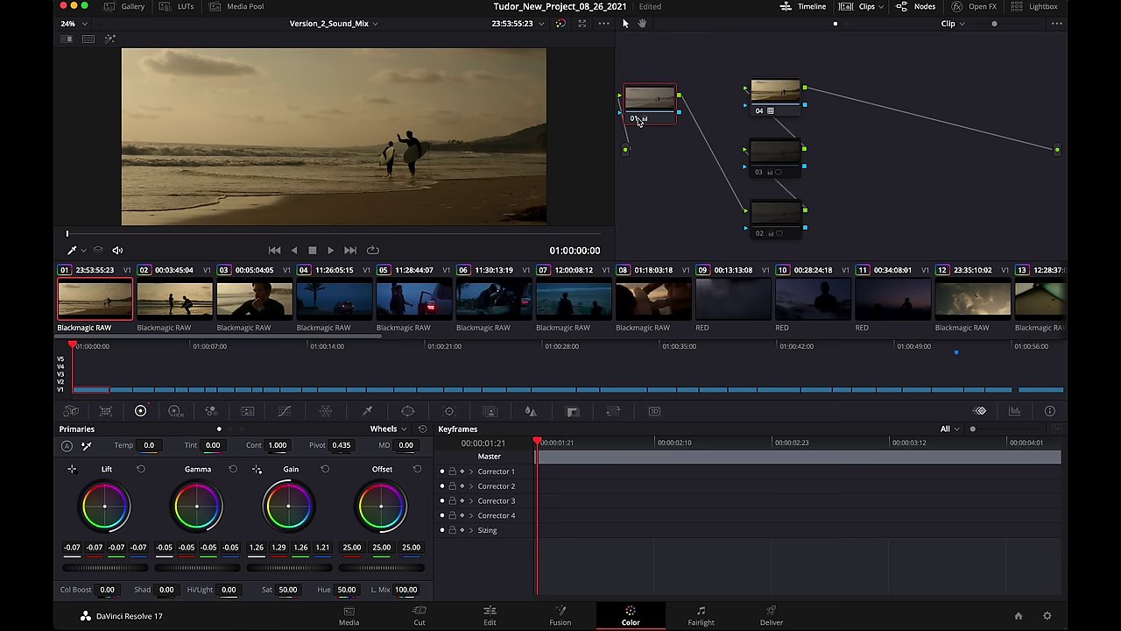
click(636, 119)
click(637, 119)
click(346, 307)
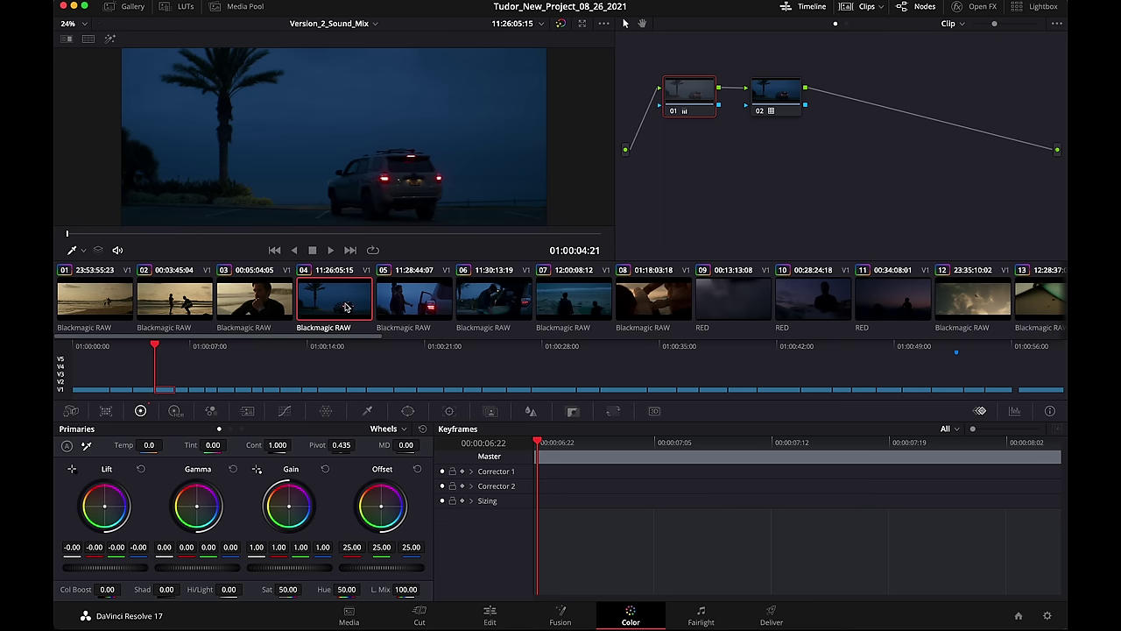
Back on clip 01, compare and re-enable nodes 02 and 03, checking the grade in Cinema Viewer.
key(Home)
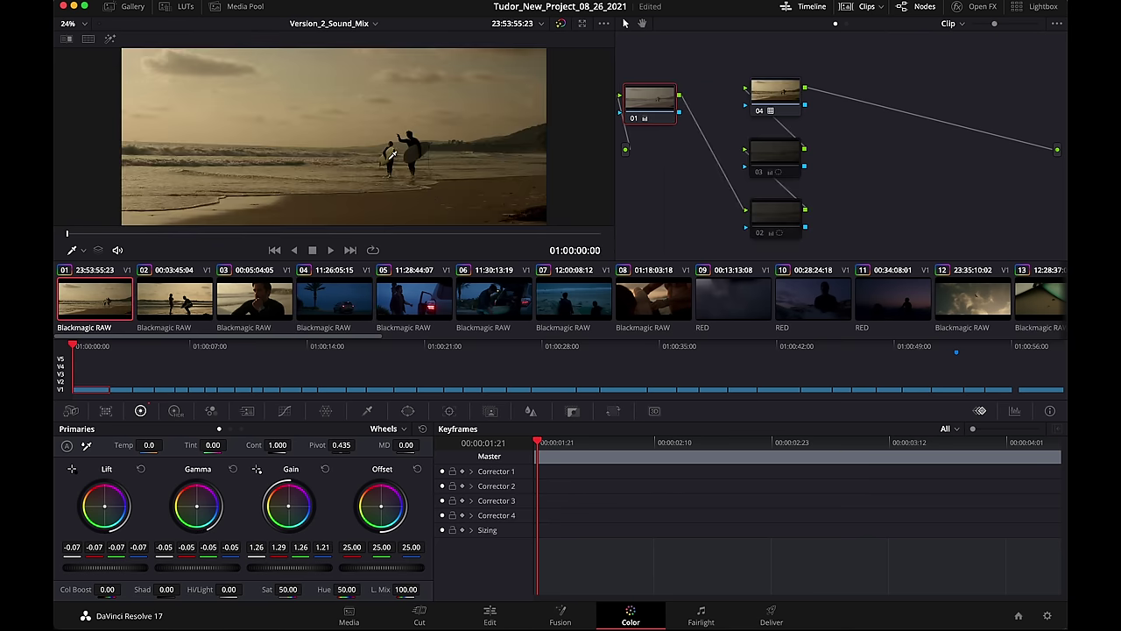
click(760, 234)
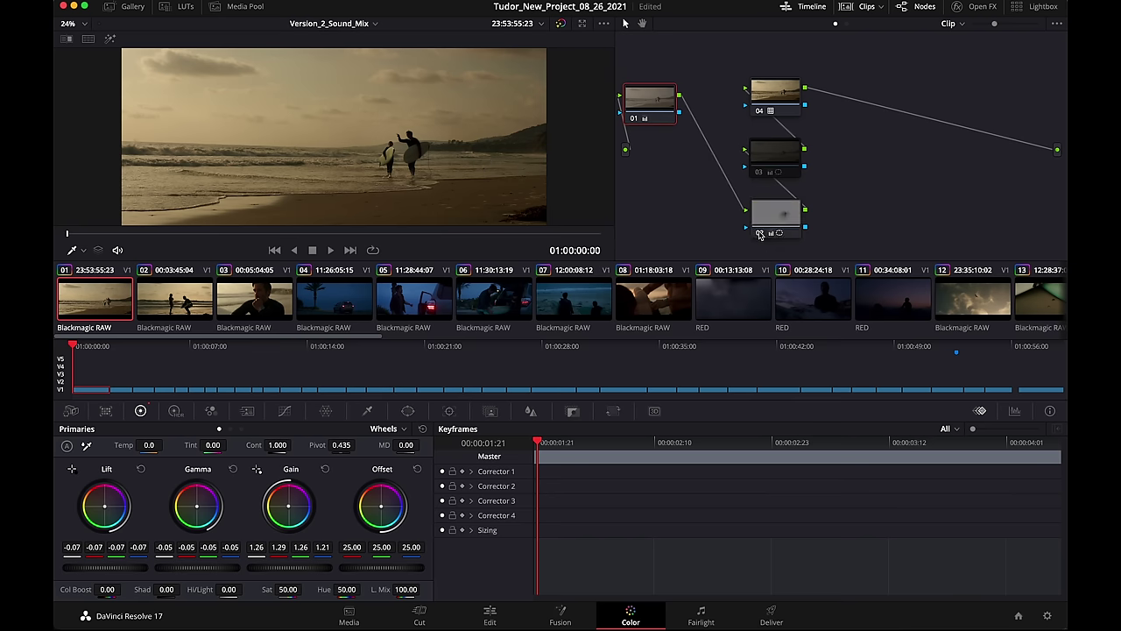
click(759, 234)
click(759, 234)
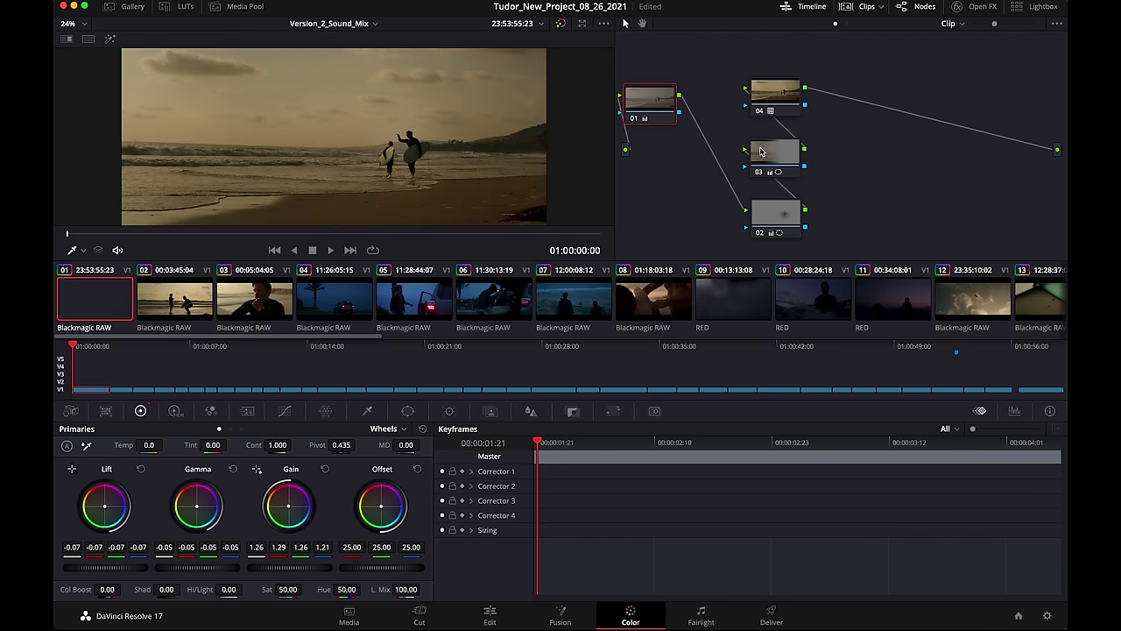
click(756, 173)
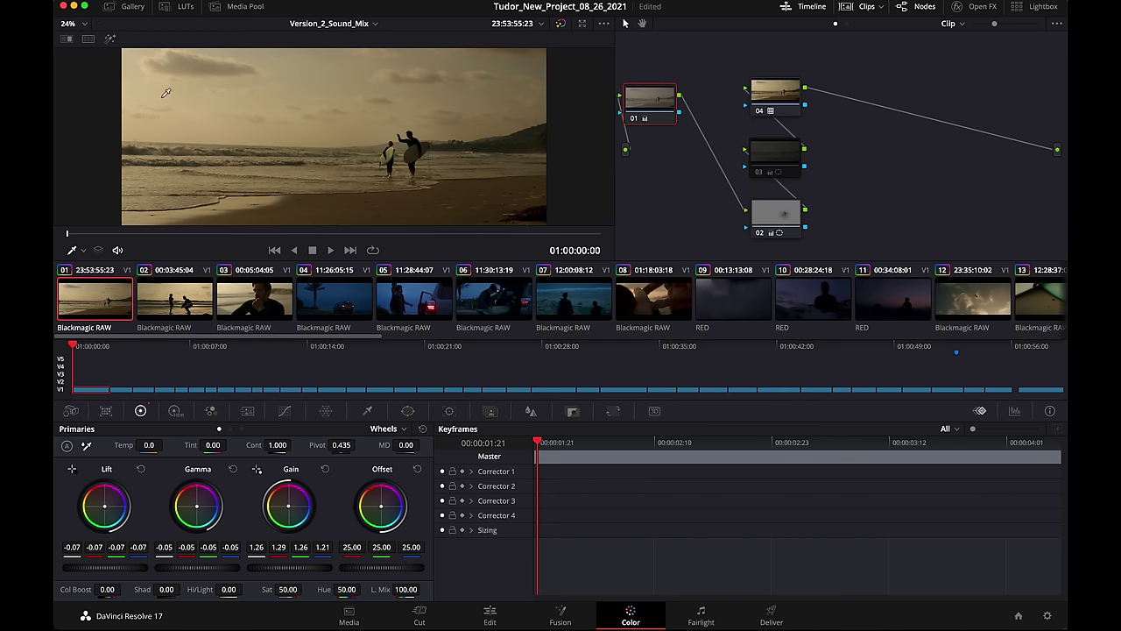
key(super+f)
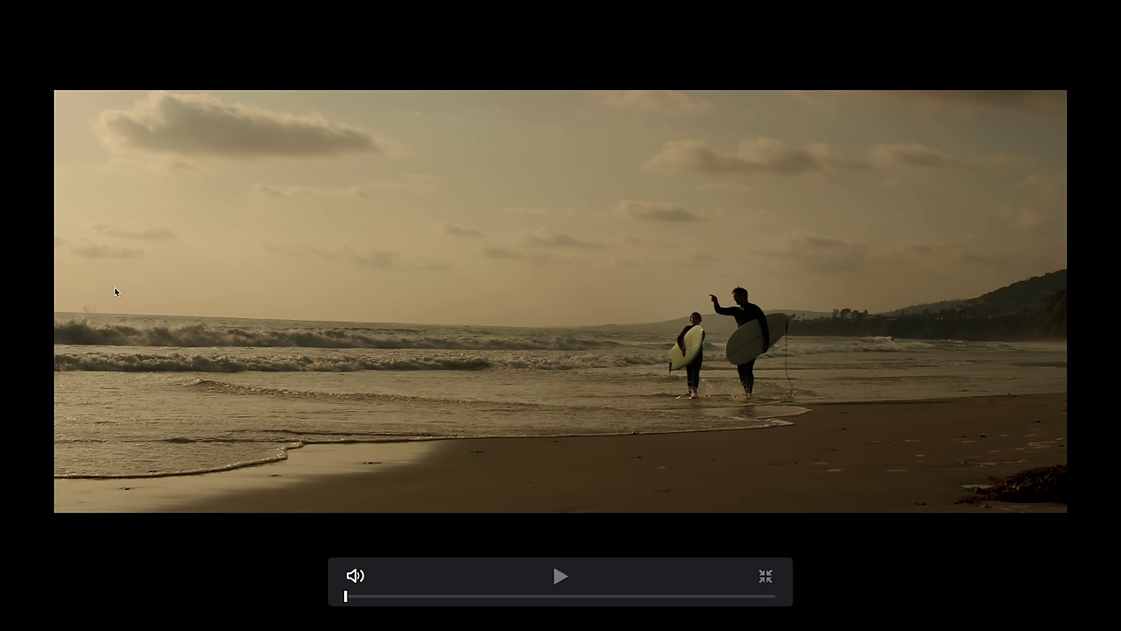
key(super+f)
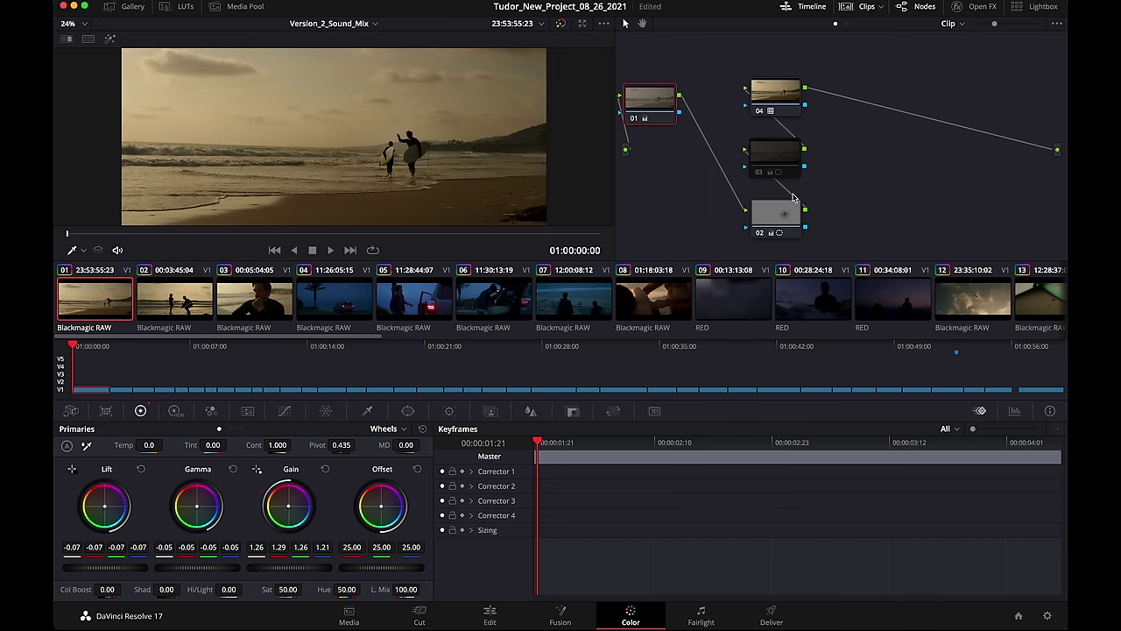
click(758, 172)
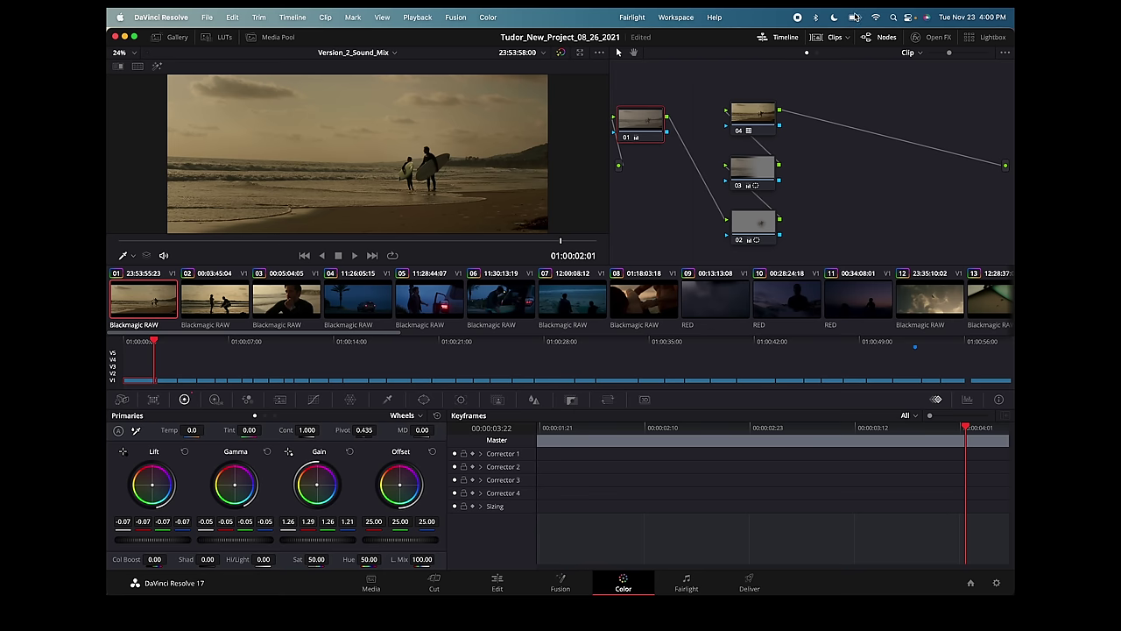
Select clip 02, the silhouetted surfer and child at the shoreline.
click(856, 18)
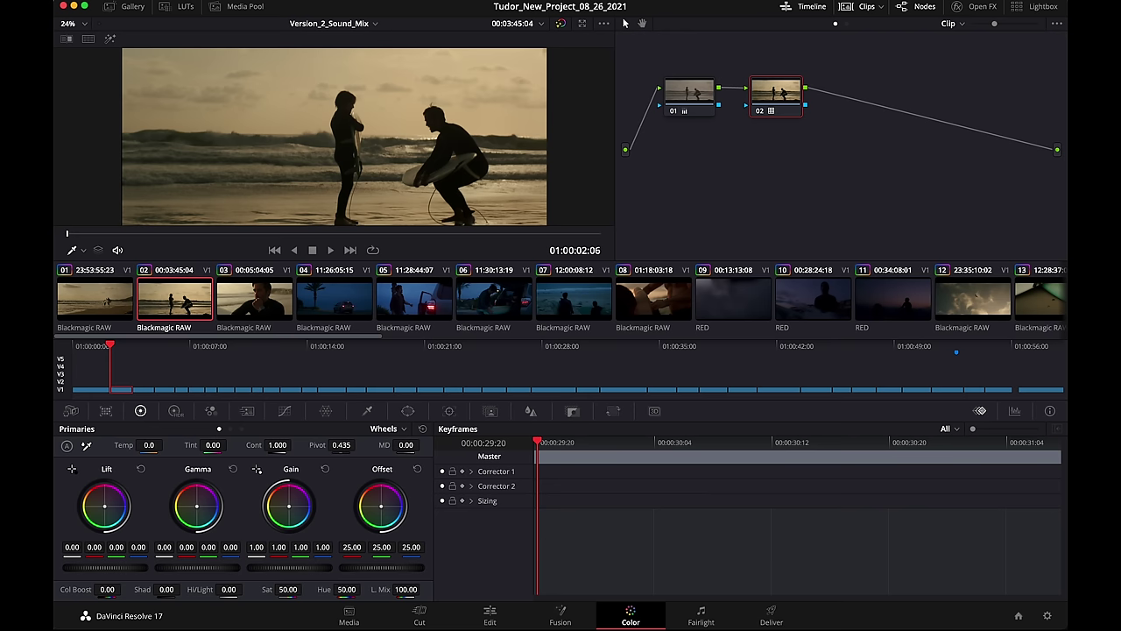
click(688, 95)
click(760, 111)
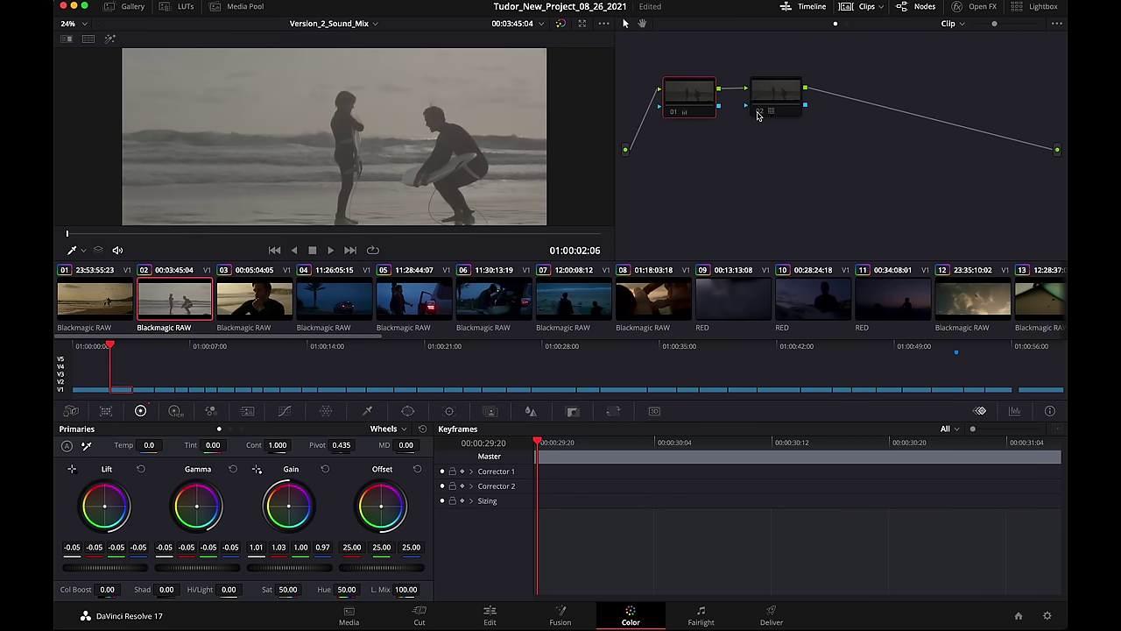
click(758, 113)
click(757, 113)
click(758, 112)
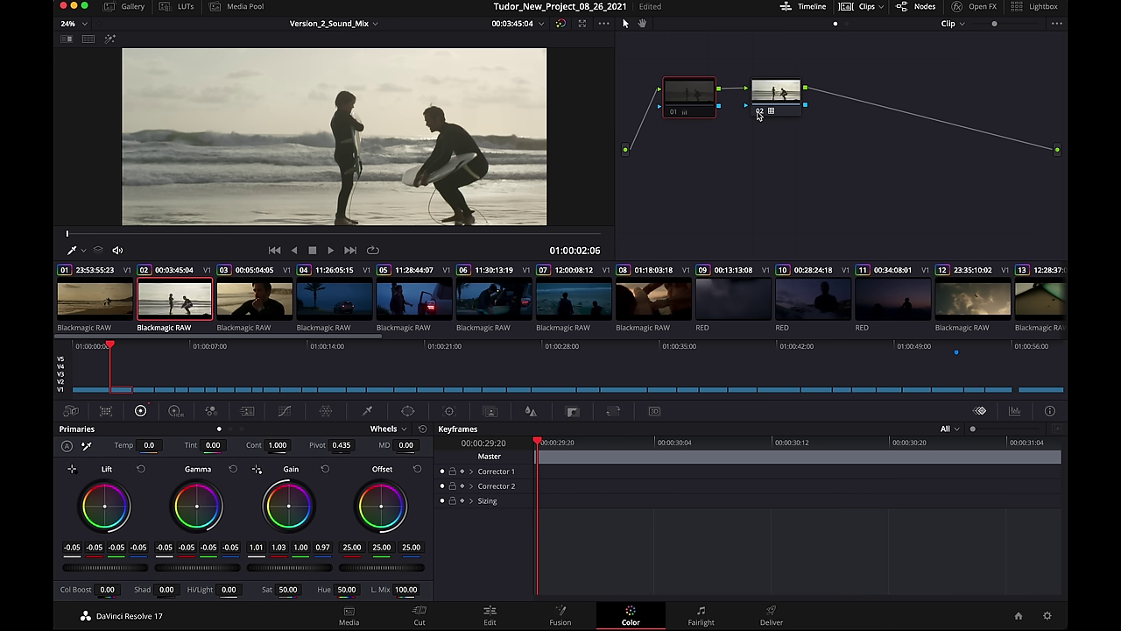
click(672, 112)
Show scopes in a 2-up layout with a vectorscope, playing clip 01 to watch its grade.
right_click(395, 172)
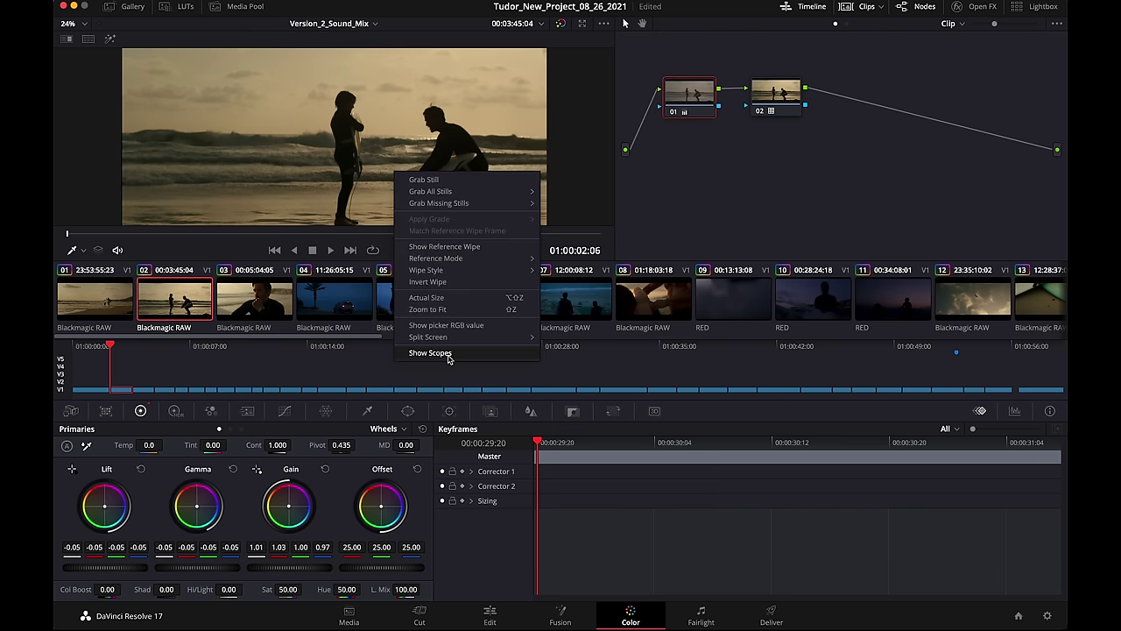
click(430, 352)
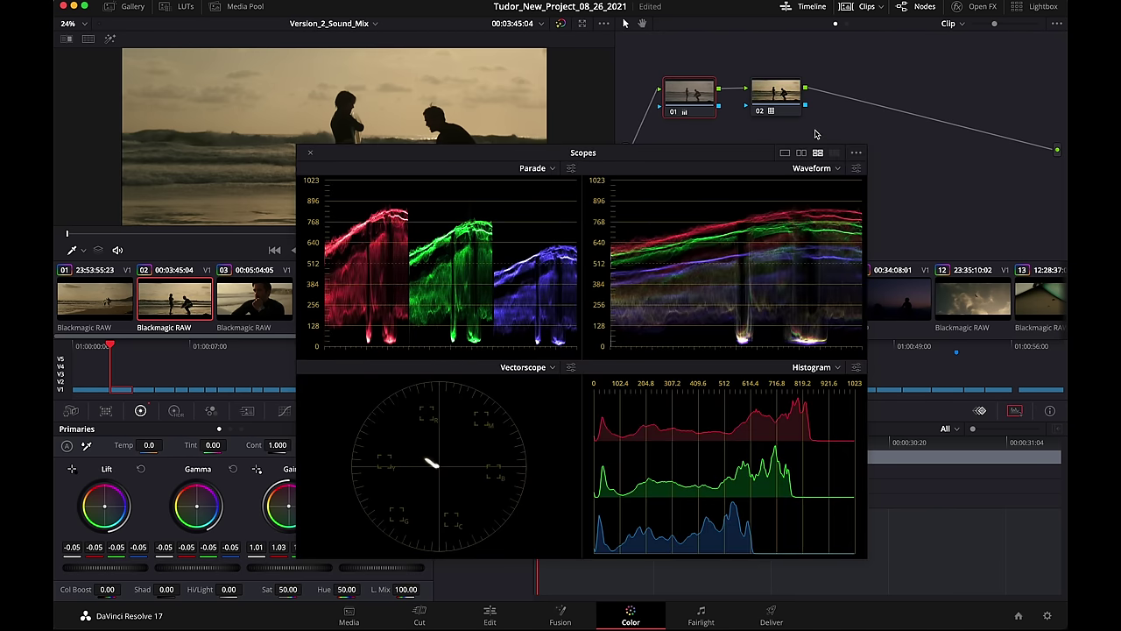
click(801, 152)
drag(733, 152, 931, 383)
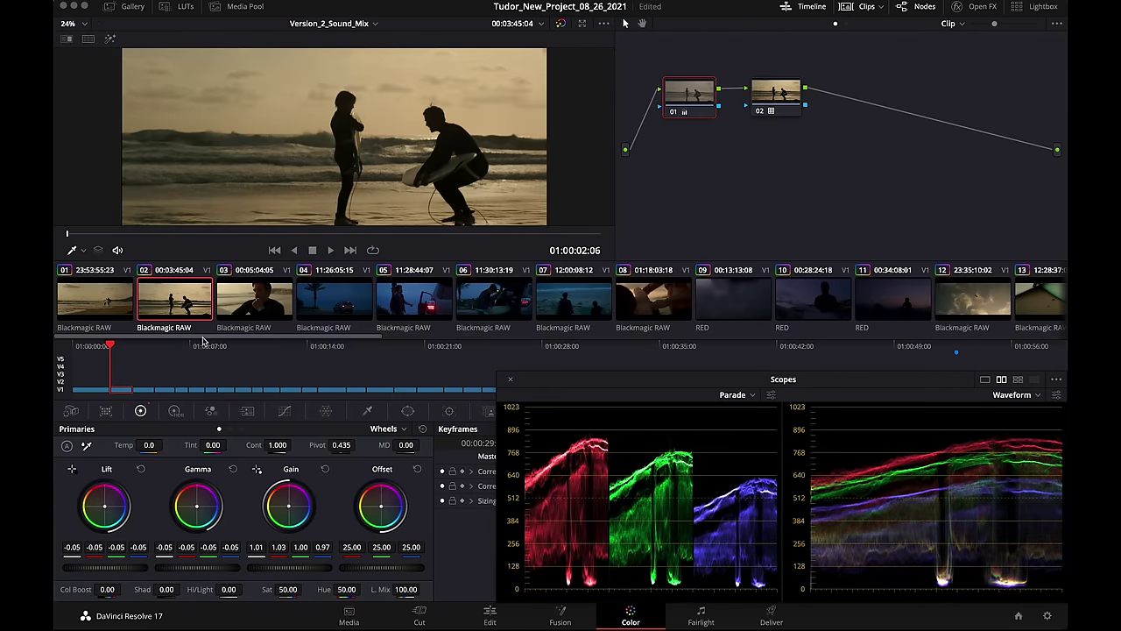
click(93, 308)
key(space)
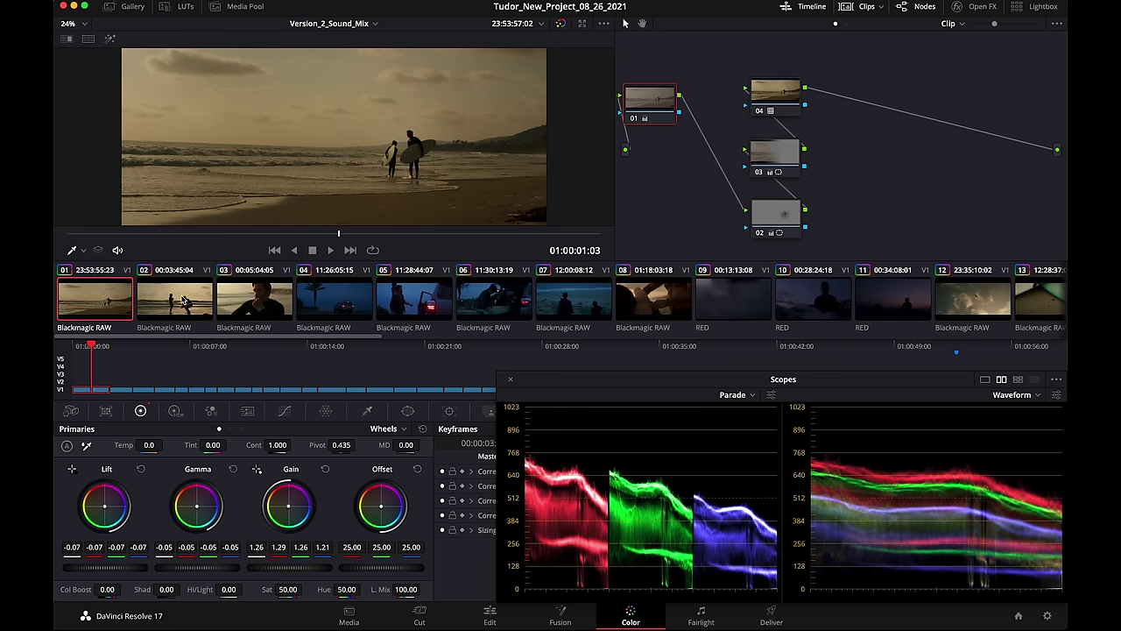
click(1014, 395)
click(1007, 429)
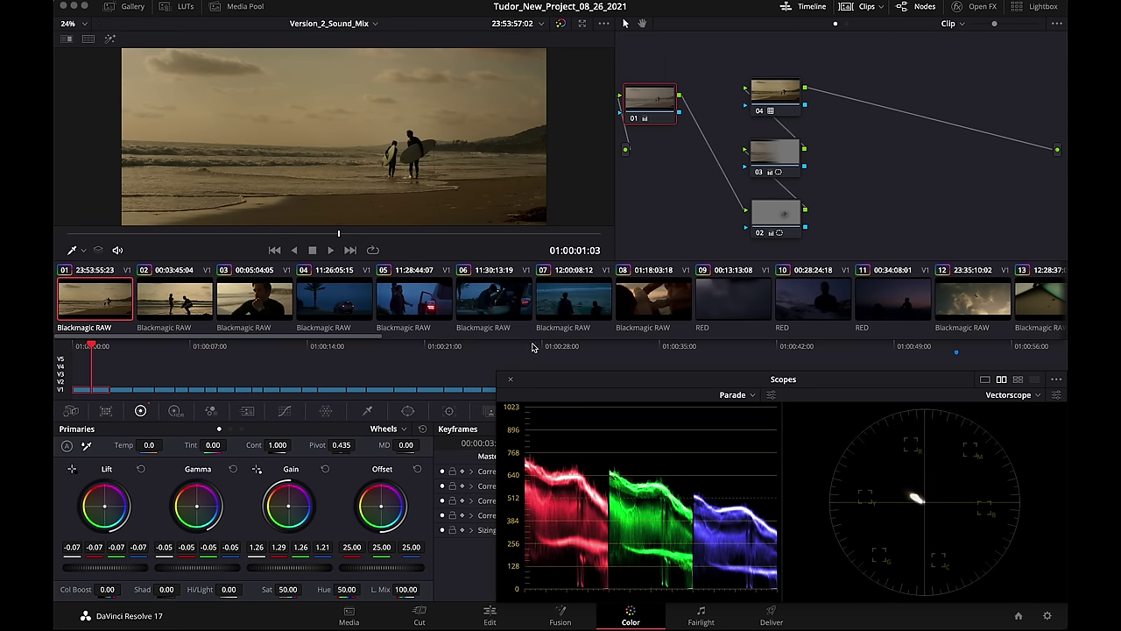
Return to clip 02 and toggle its second and first nodes to compare the warm look.
click(180, 295)
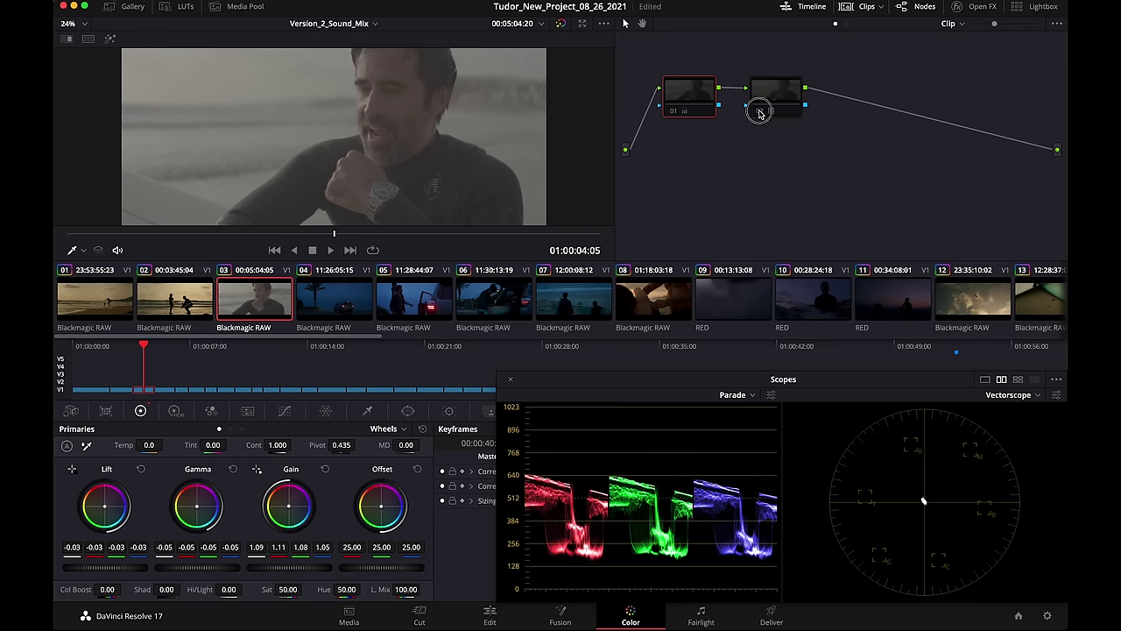
click(760, 112)
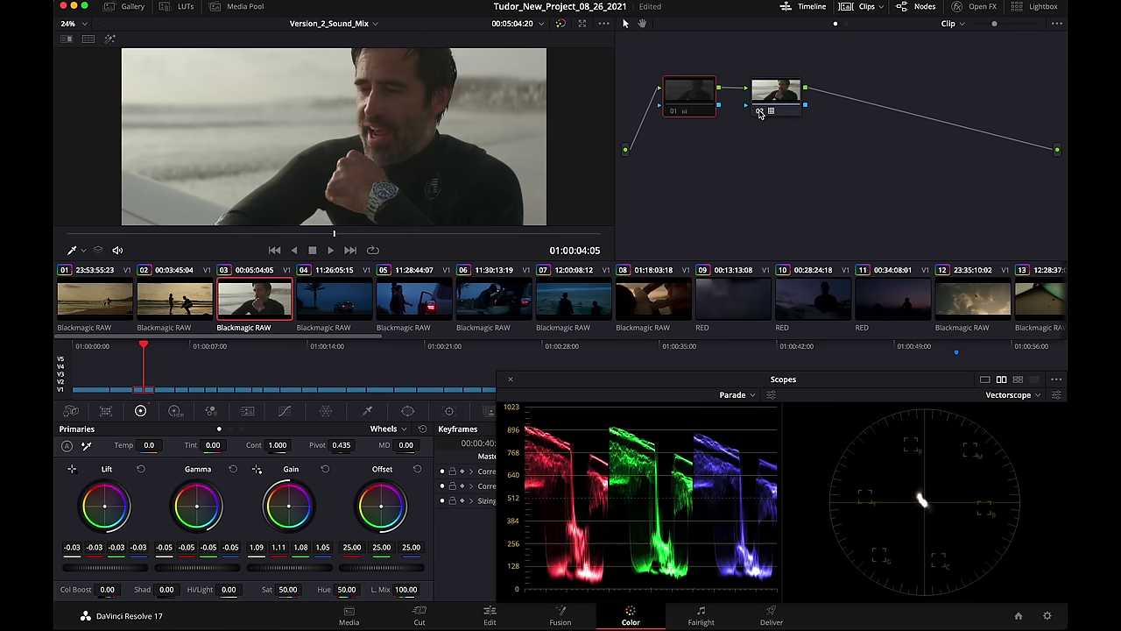
click(668, 111)
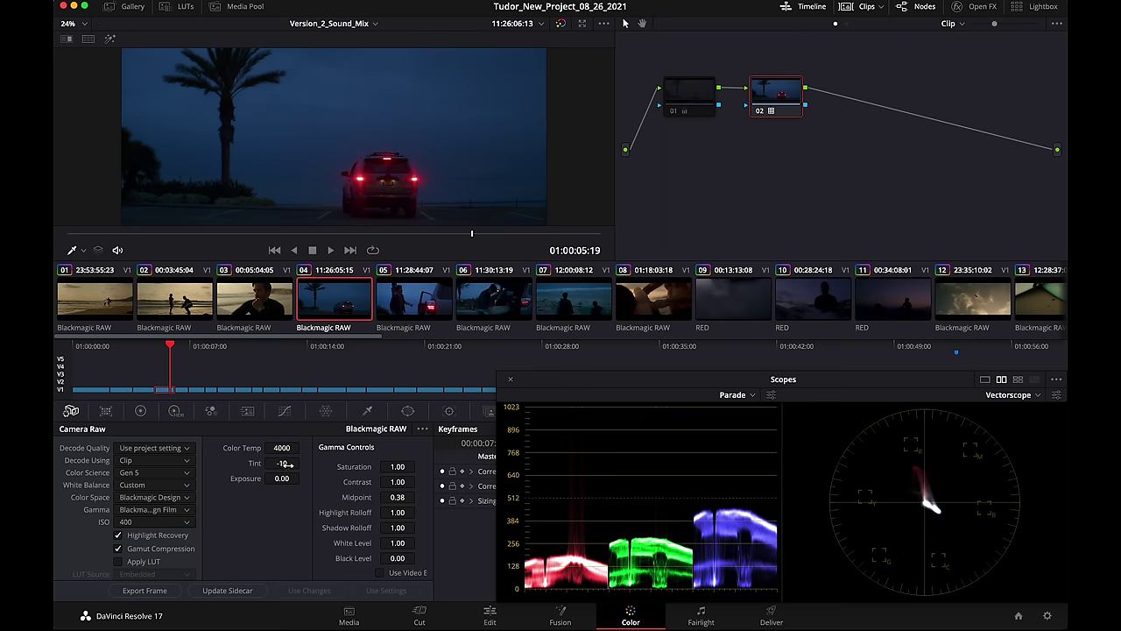
click(130, 307)
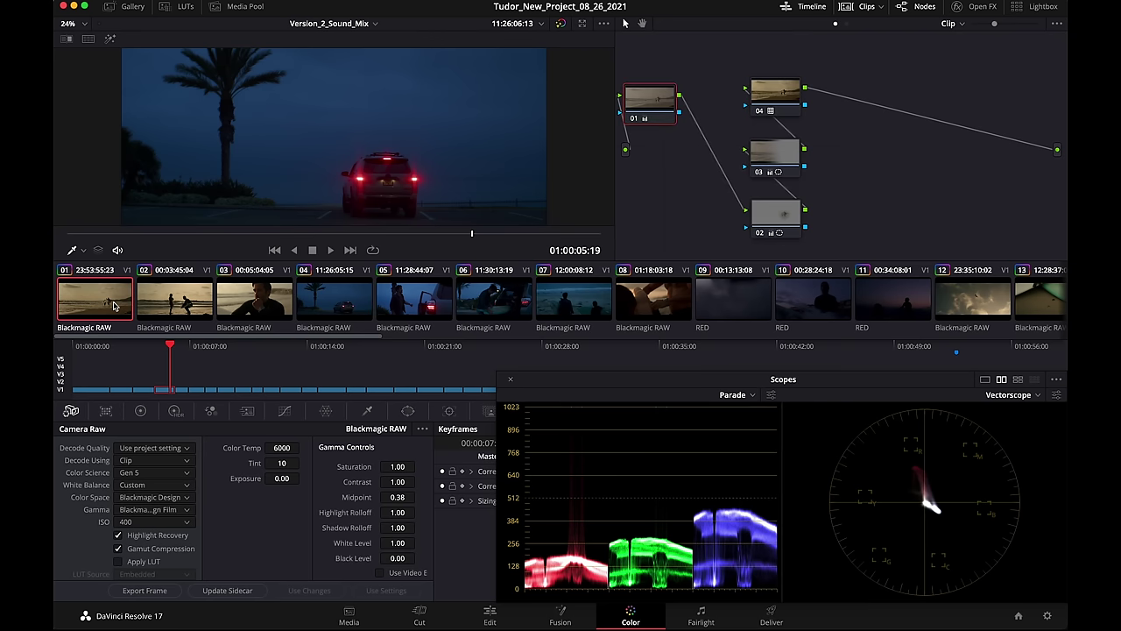
click(189, 305)
click(259, 302)
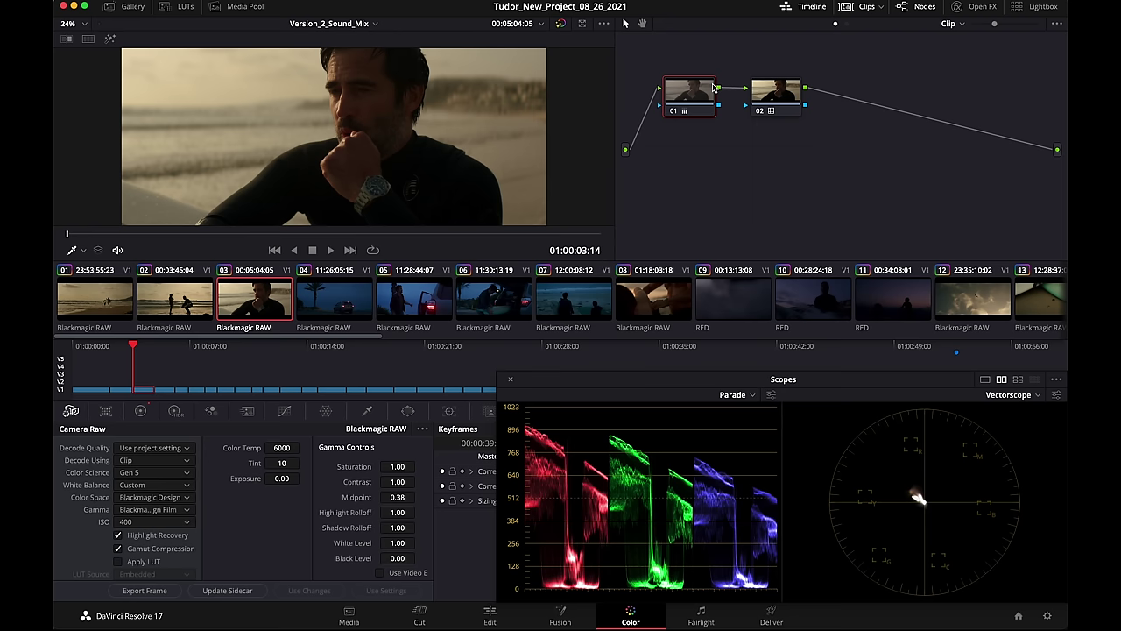
click(671, 112)
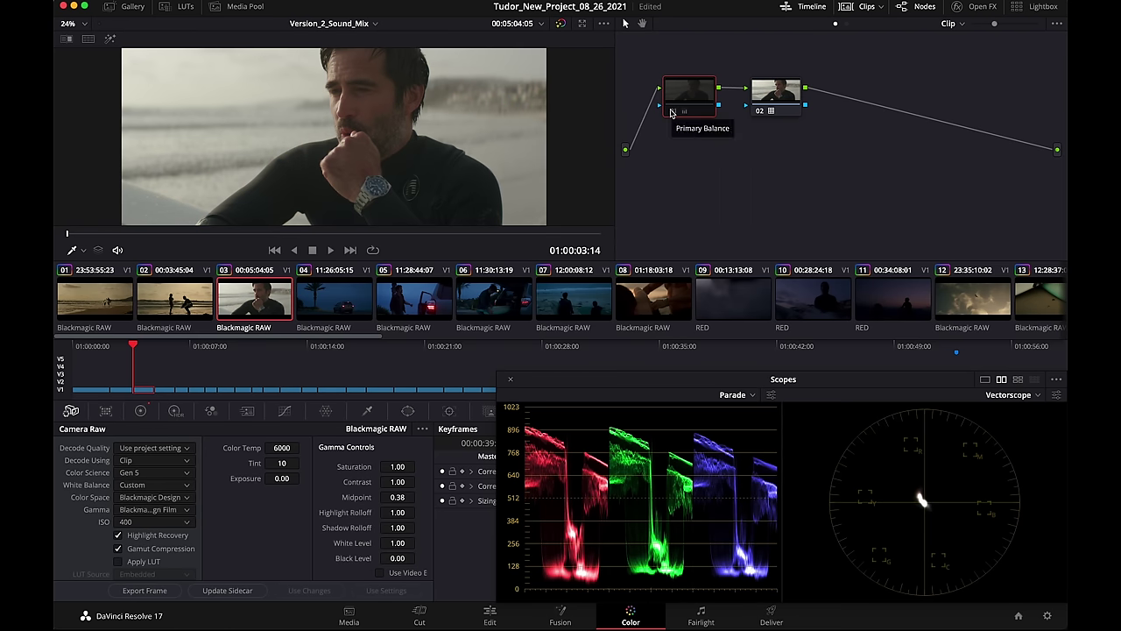
click(672, 112)
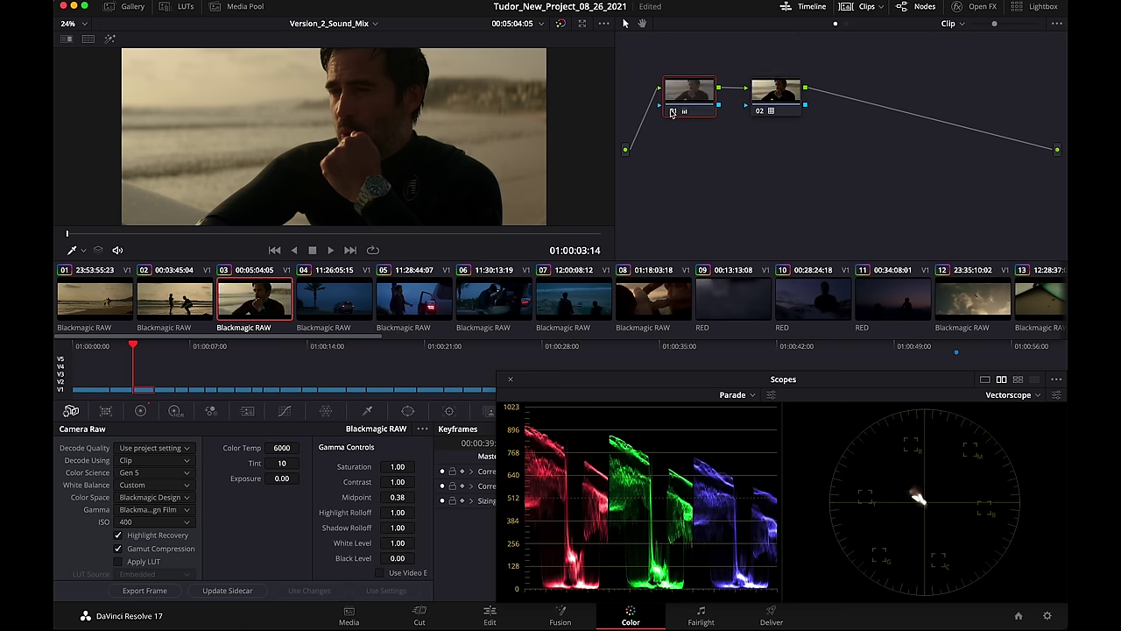
click(321, 317)
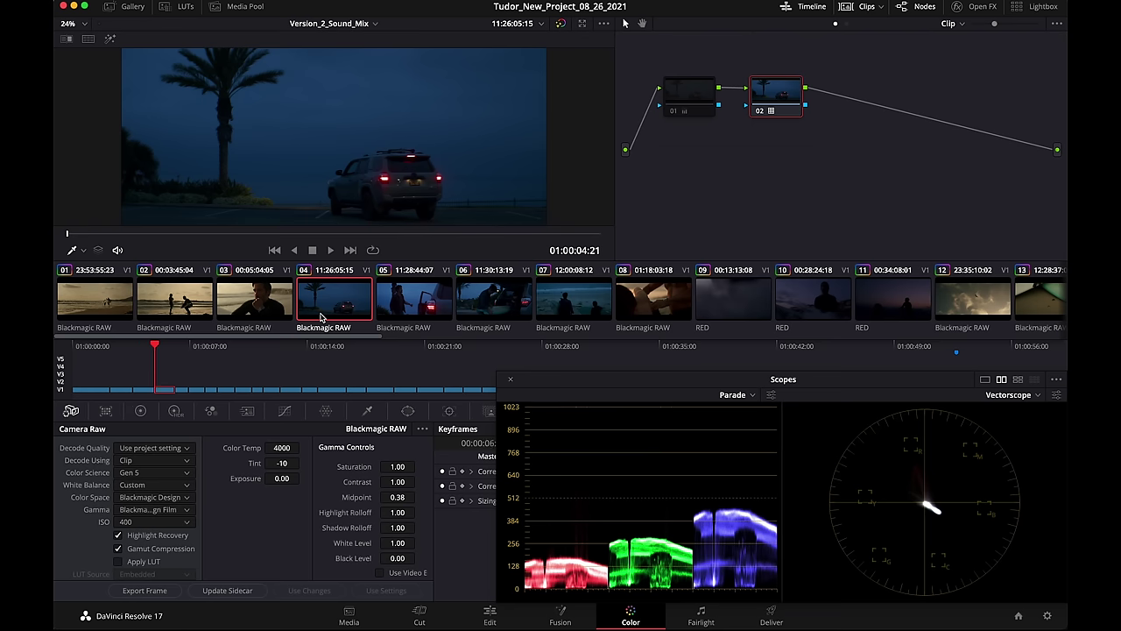
click(760, 111)
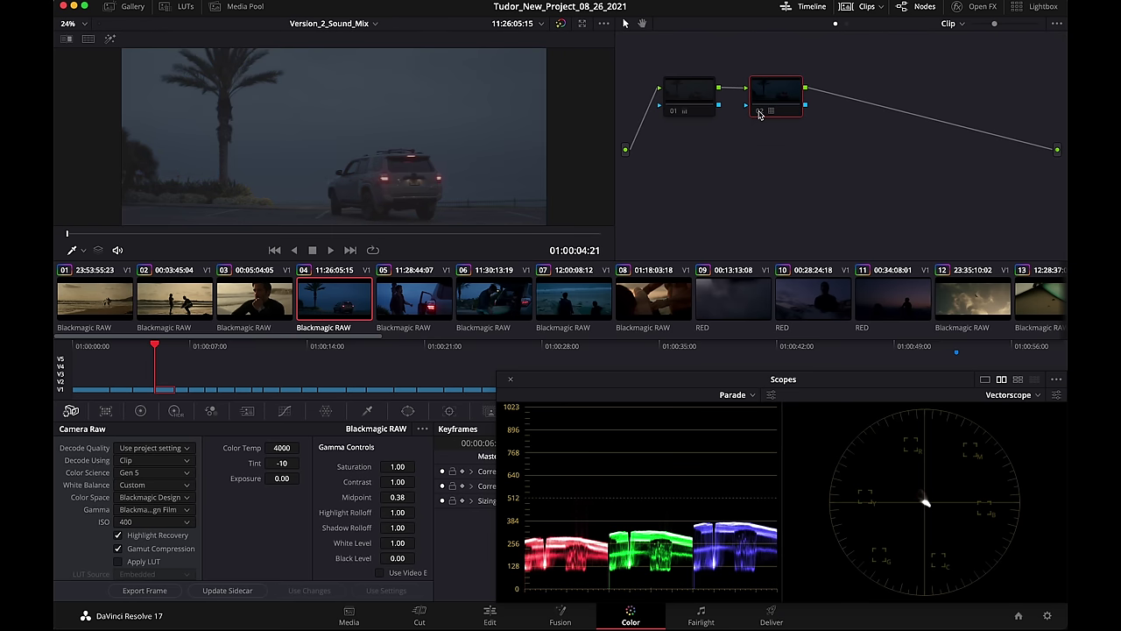
click(759, 112)
click(759, 111)
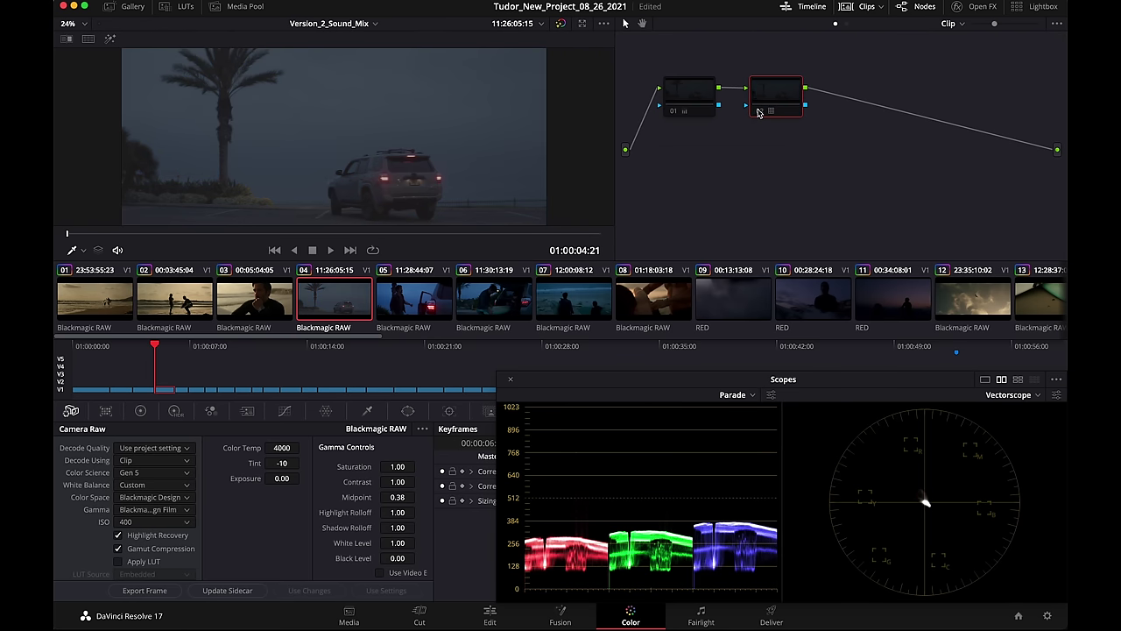
click(760, 111)
click(675, 112)
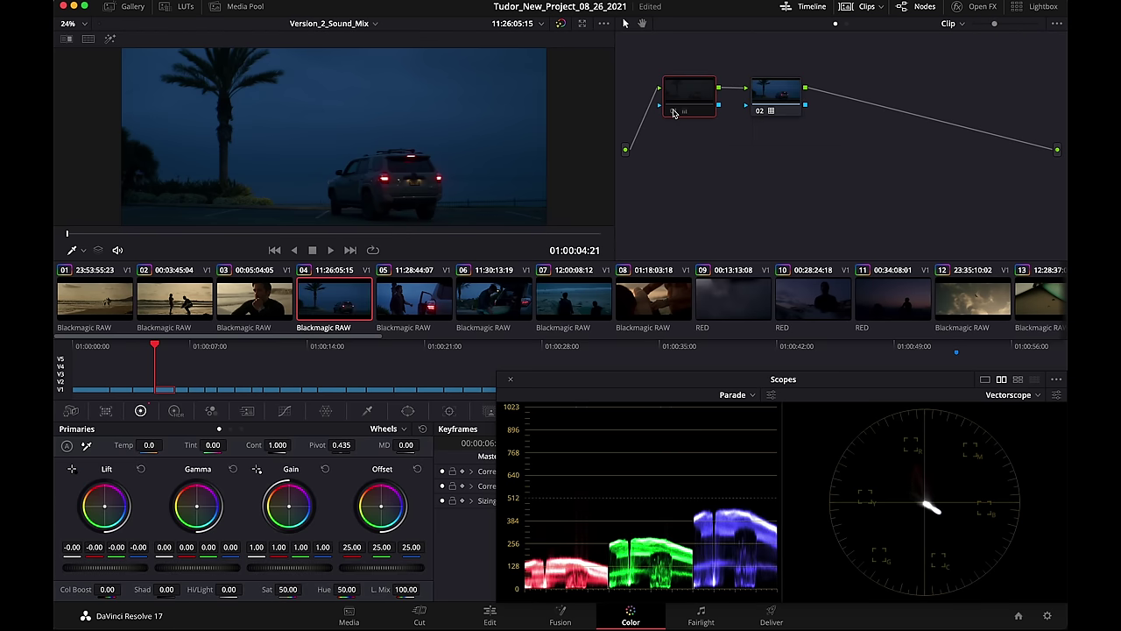
click(674, 112)
click(674, 112)
click(674, 112)
click(674, 112)
click(675, 112)
click(675, 112)
click(675, 112)
click(674, 112)
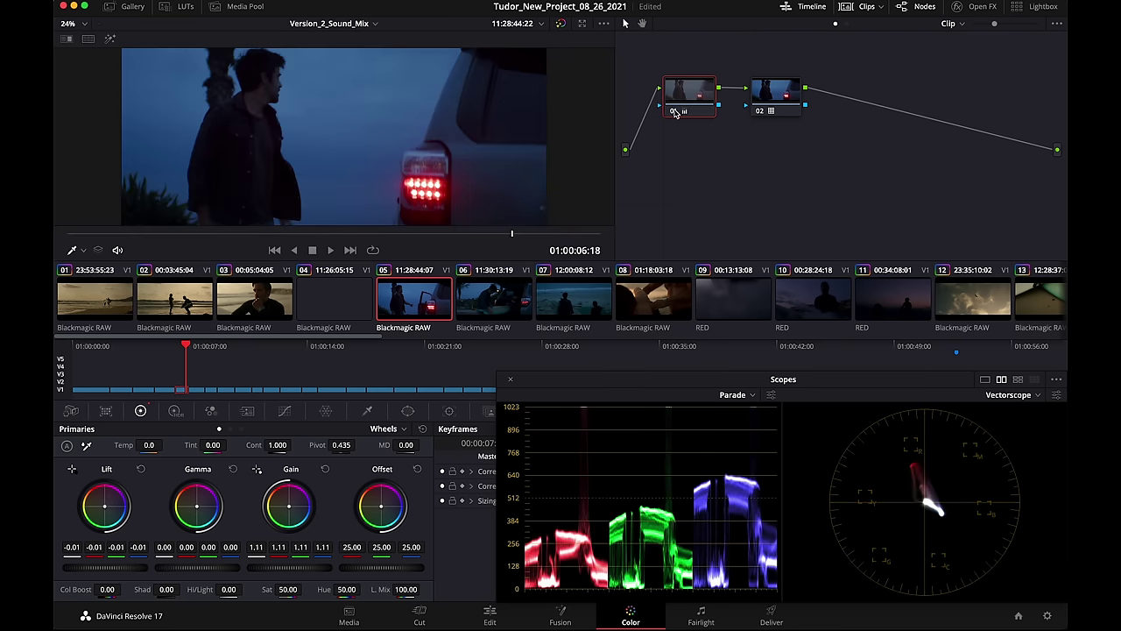
Compare clip 05 with nodes 01 and 02 toggled off and on, leaving both enabled.
click(674, 111)
click(759, 110)
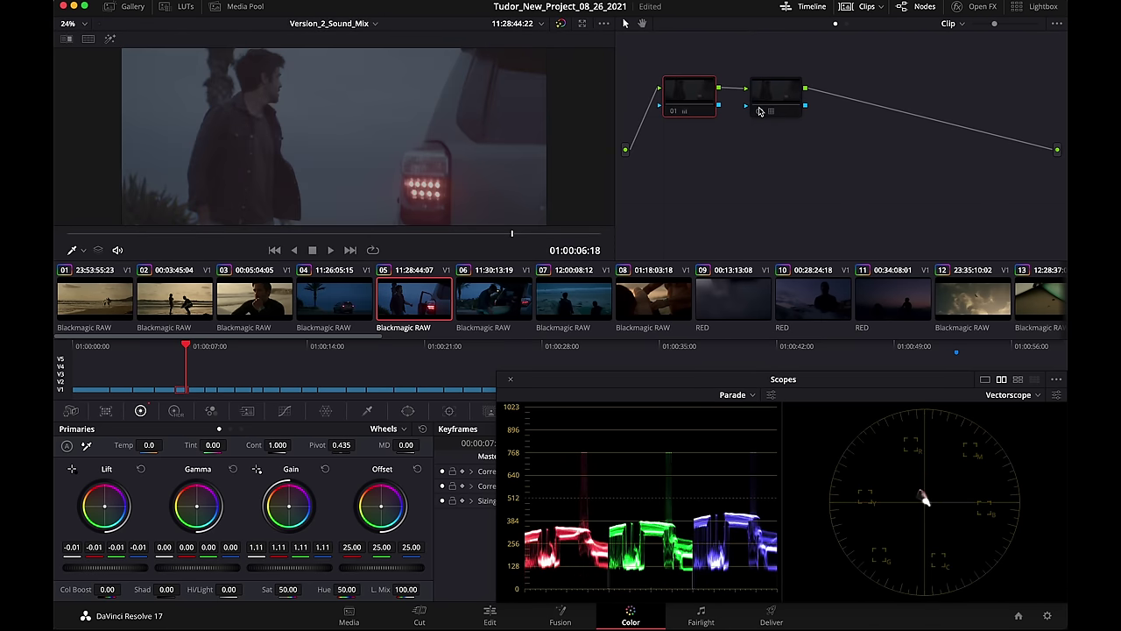
click(760, 110)
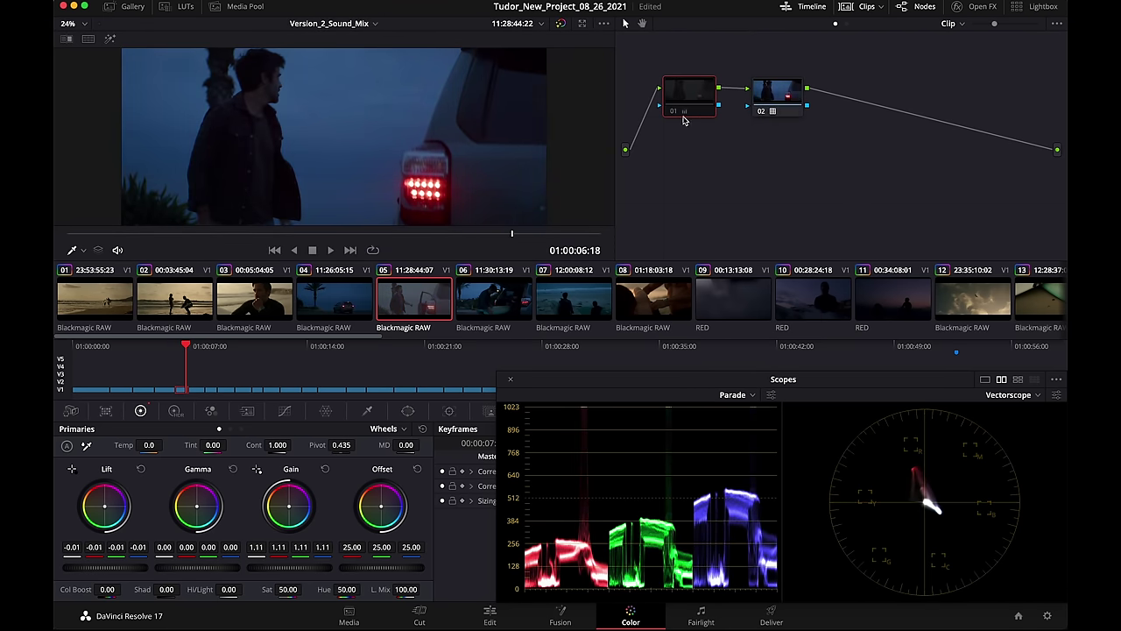
click(675, 111)
click(675, 111)
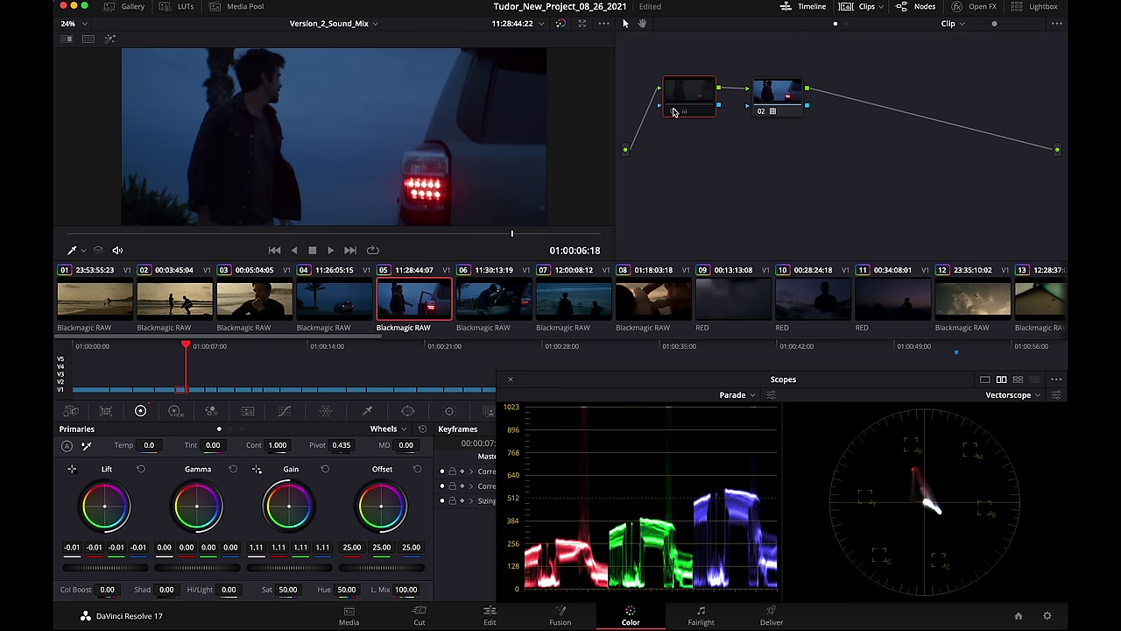
click(675, 111)
click(674, 111)
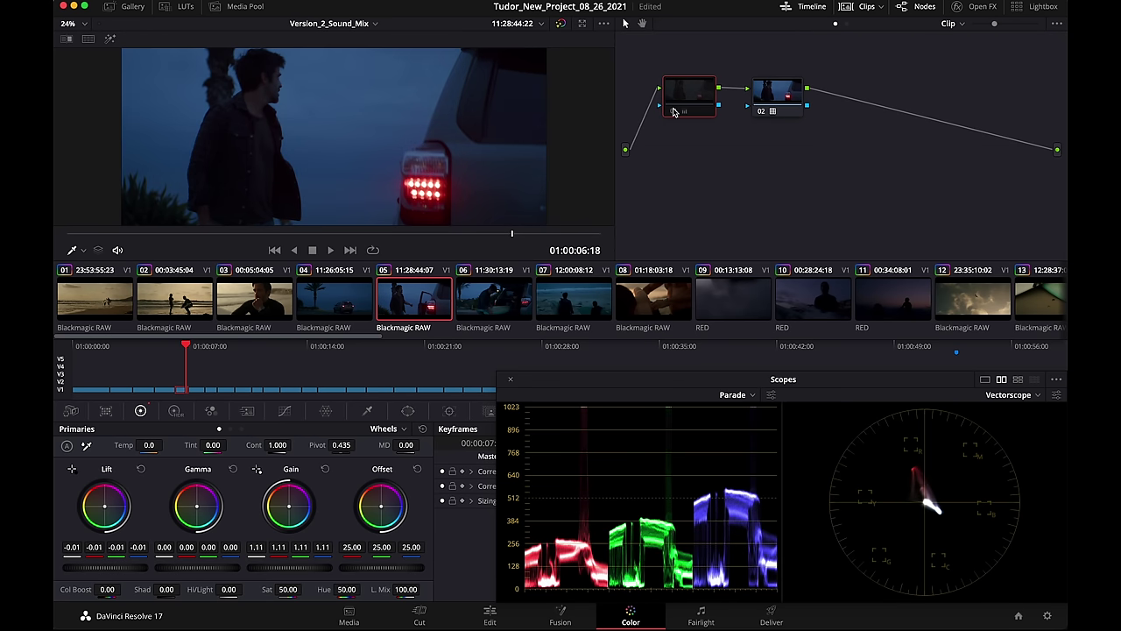
click(674, 111)
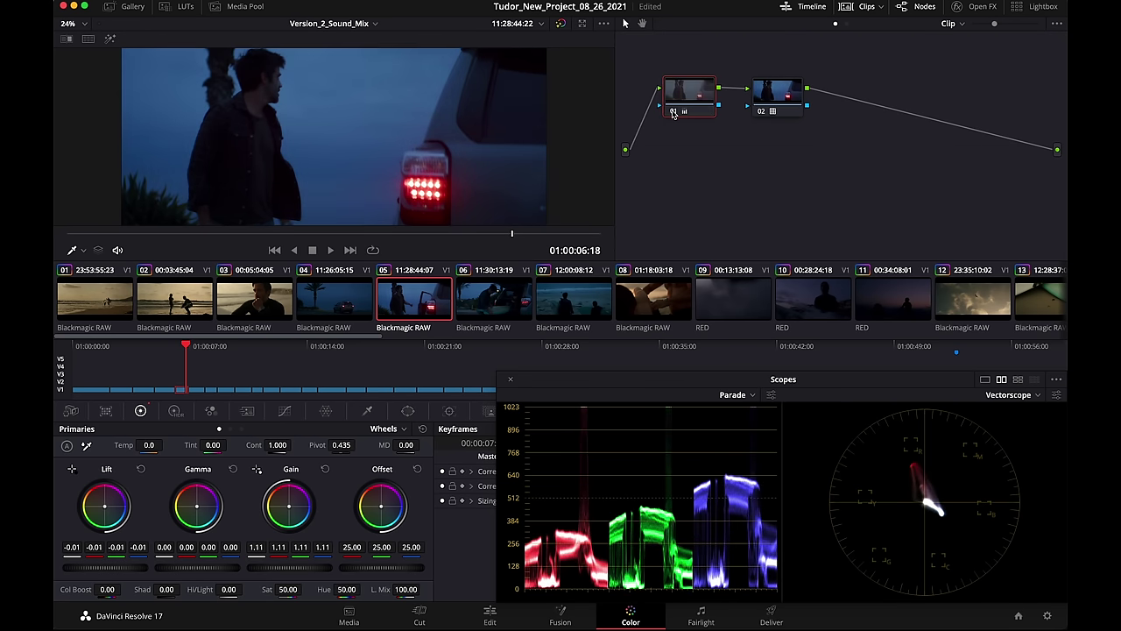
click(675, 111)
click(672, 113)
click(672, 113)
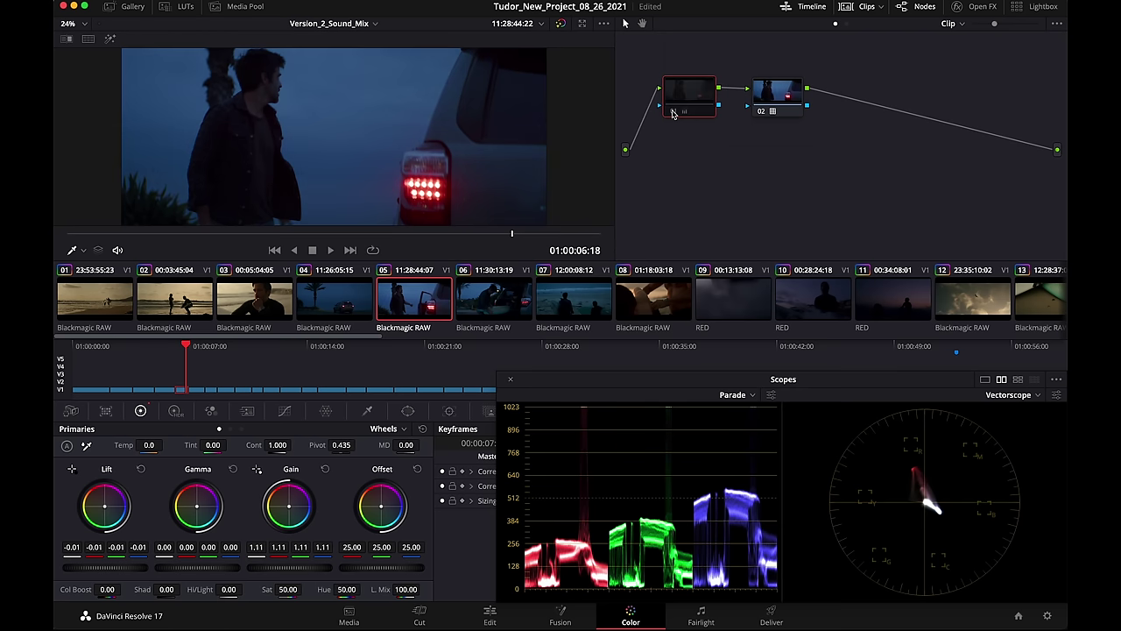
click(673, 113)
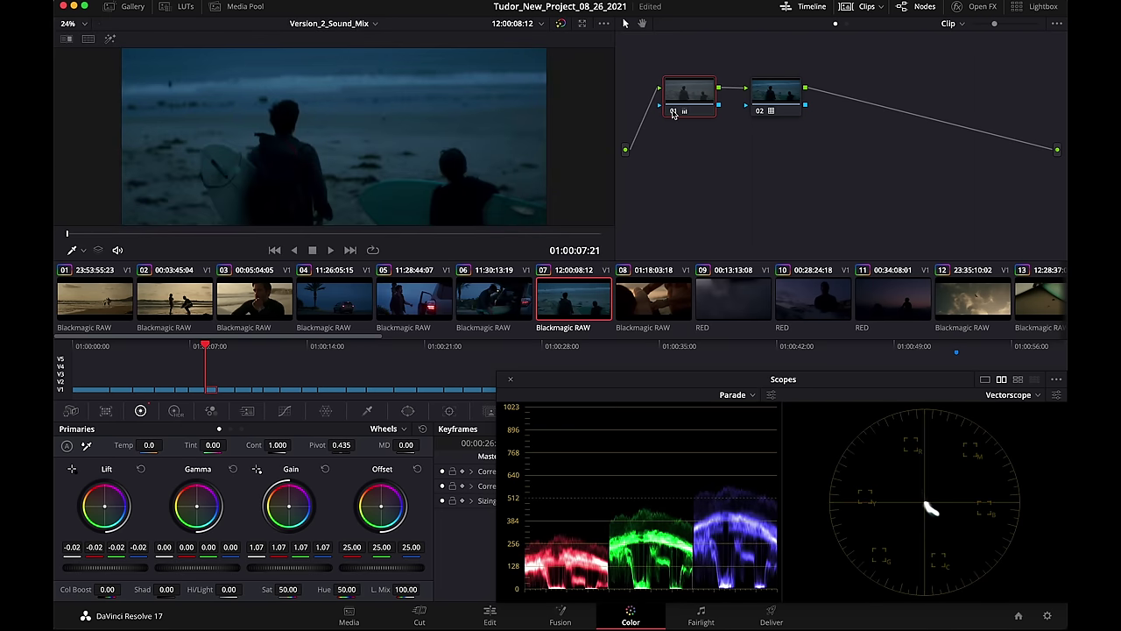
Toggle node 01 on clip 07 to compare, leave it on, then step back through the clips.
click(673, 112)
click(672, 112)
click(673, 112)
click(672, 112)
click(673, 112)
click(672, 112)
key(Up)
key(Up)
key(Up)
key(Up)
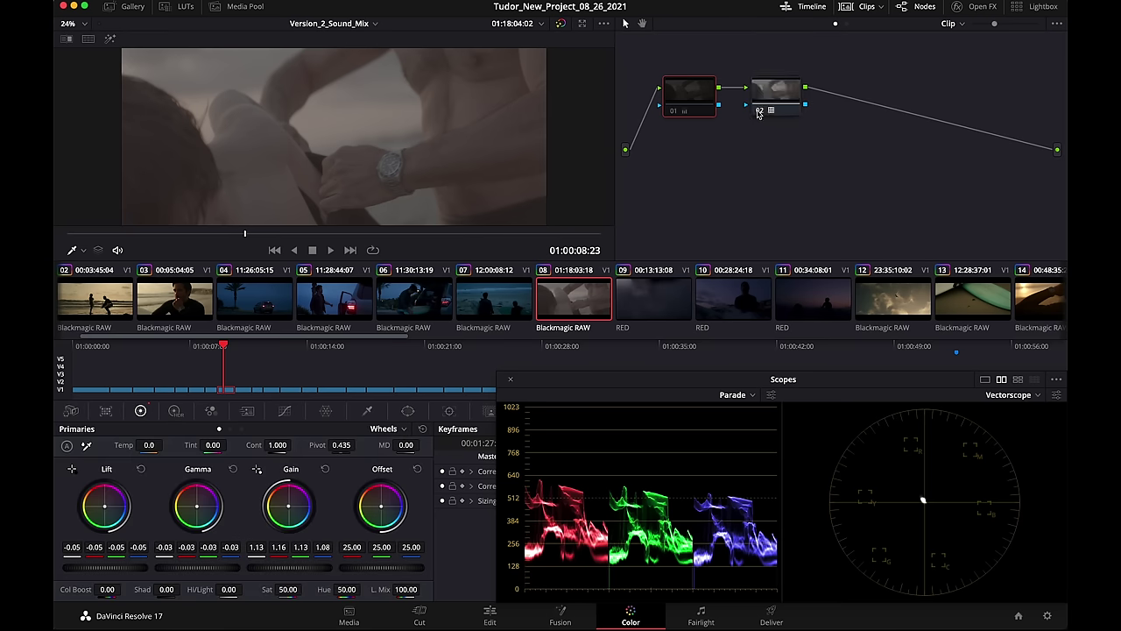
Re-enable nodes 02 and 01 on clip 08, comparing the shot with node 01 off and on.
click(758, 111)
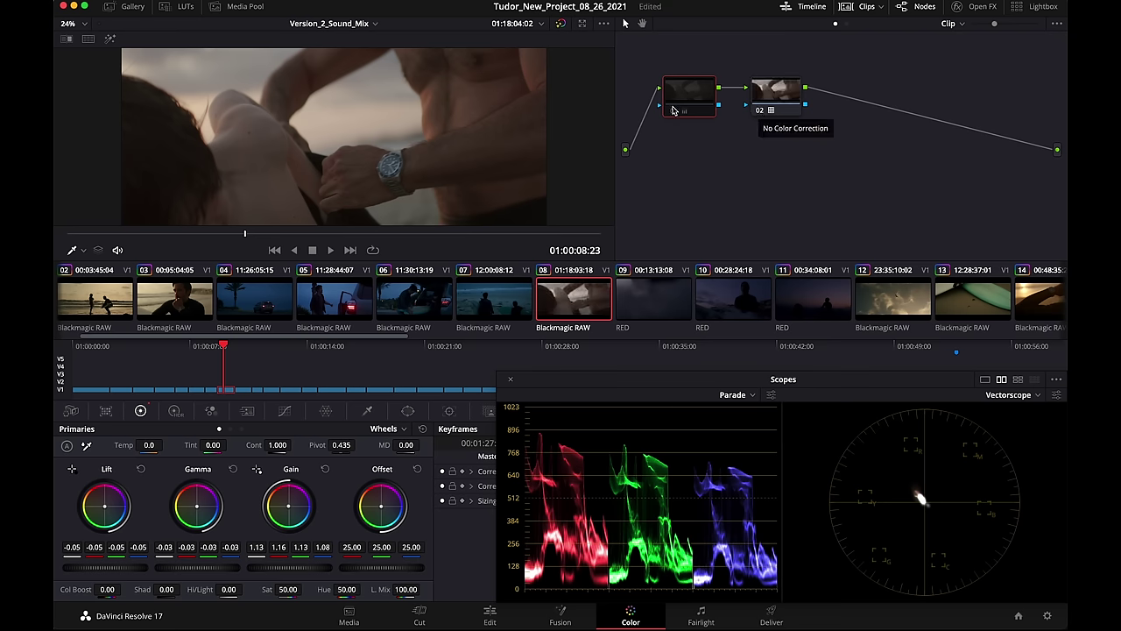
click(674, 111)
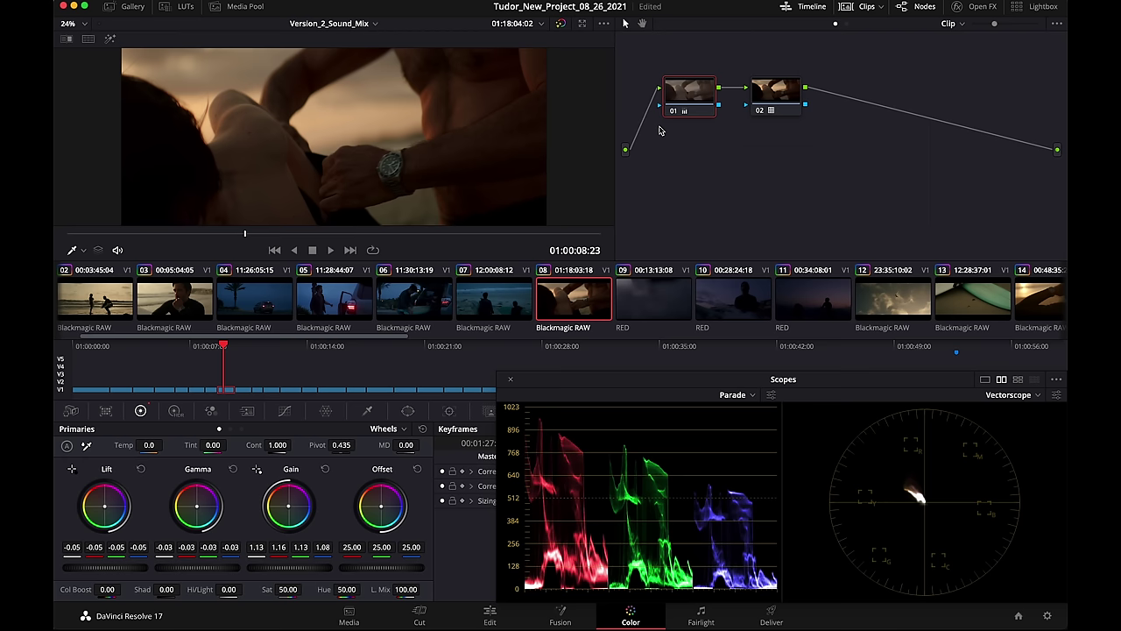
click(674, 112)
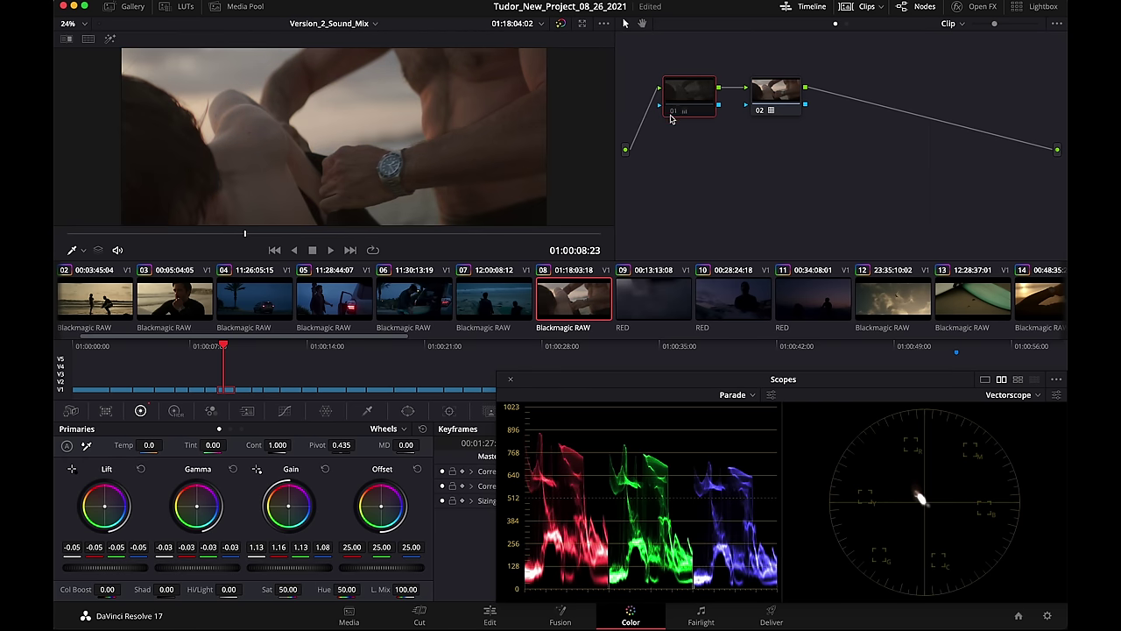
click(674, 113)
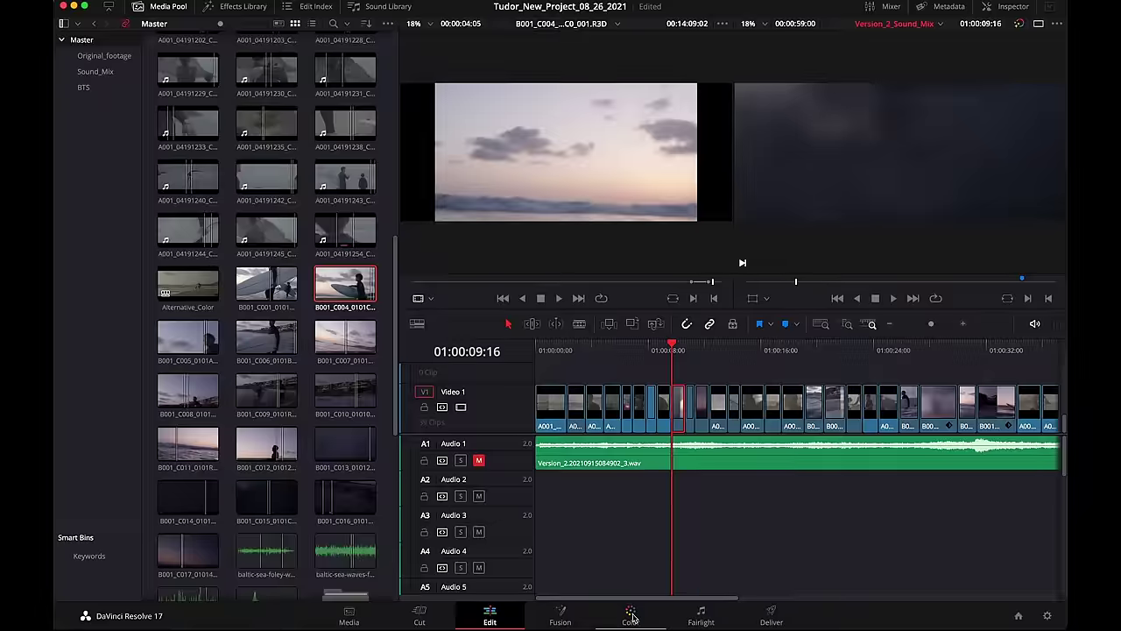
Back on the Color page, select clip 09 and disable grade nodes 02 and 01.
click(631, 616)
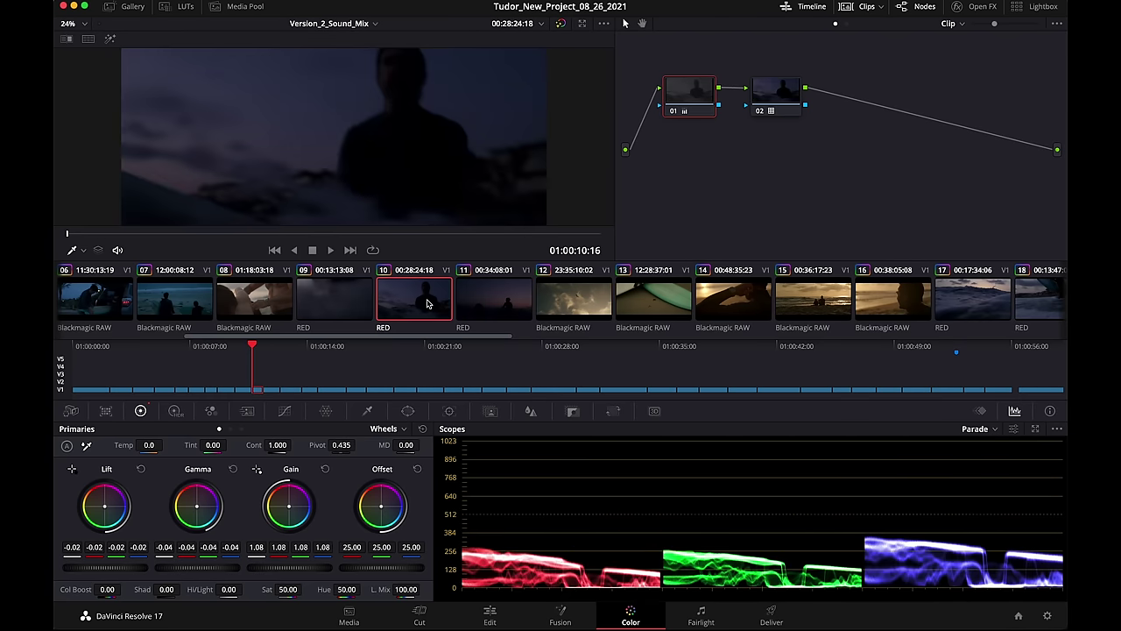
key(Up)
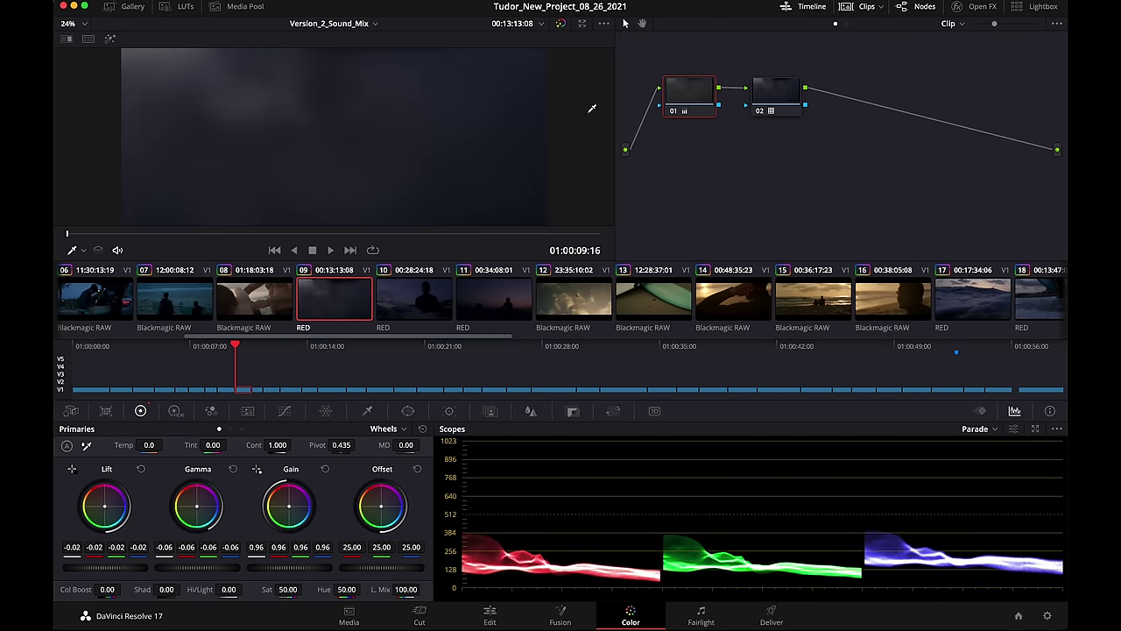
click(760, 111)
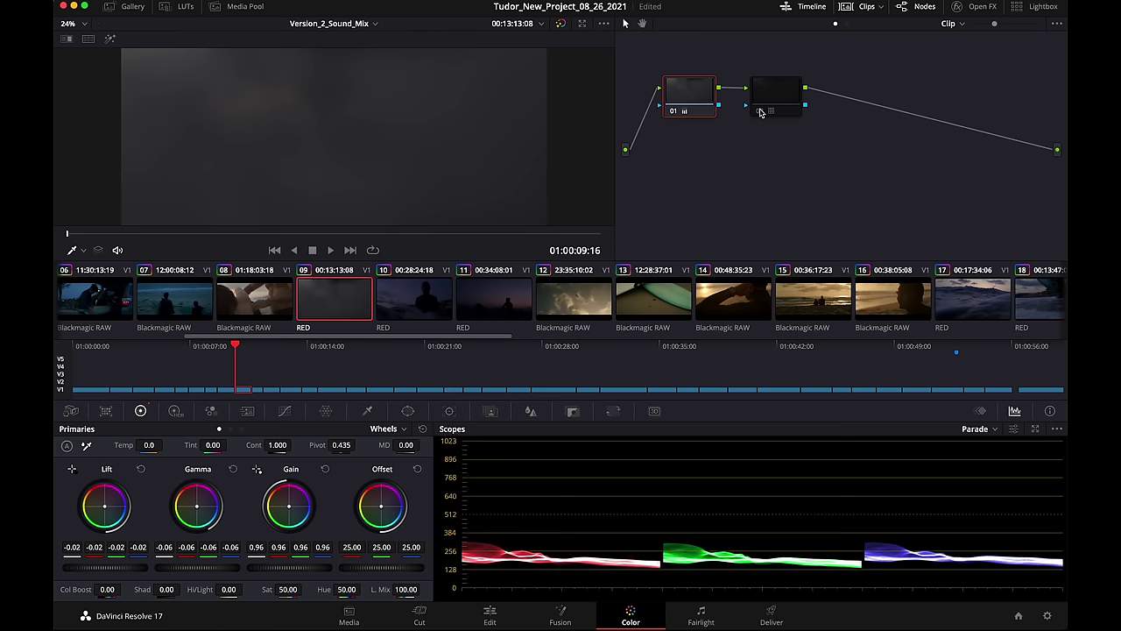
click(672, 111)
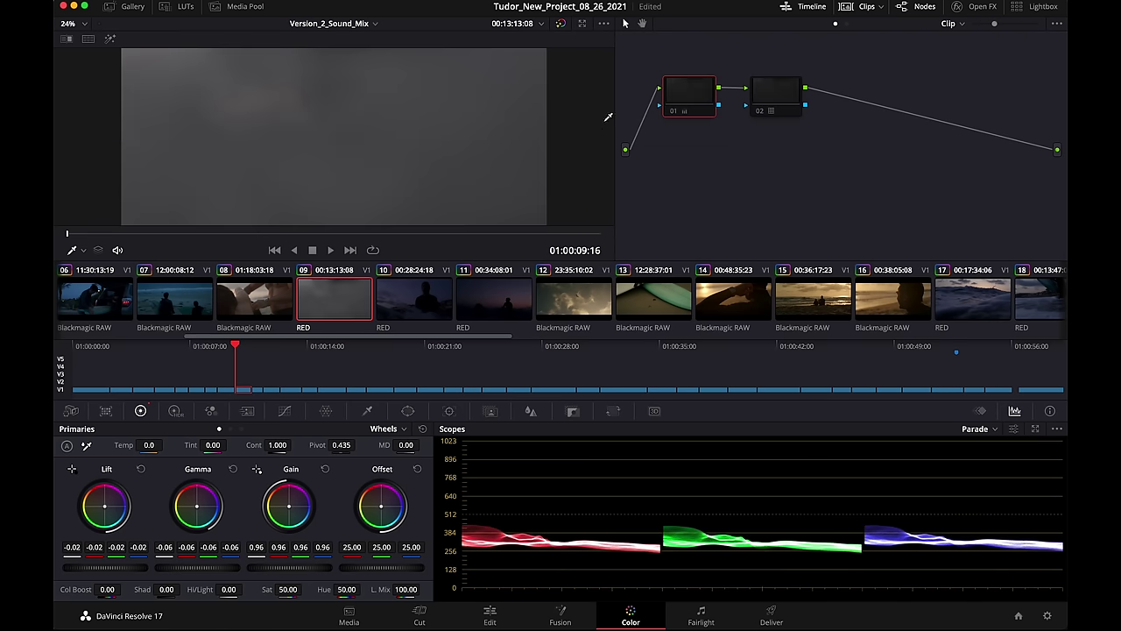
Show clip 09's Camera Raw settings and scrub it, toggling nodes 02 and 01 until both are enabled.
click(72, 411)
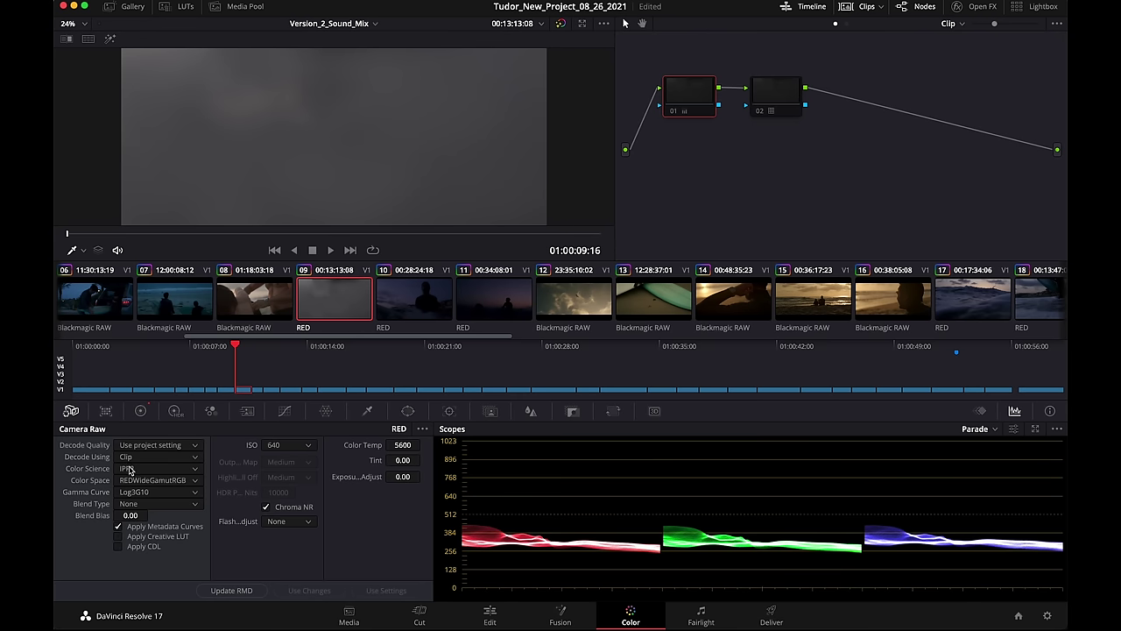
drag(262, 236, 488, 231)
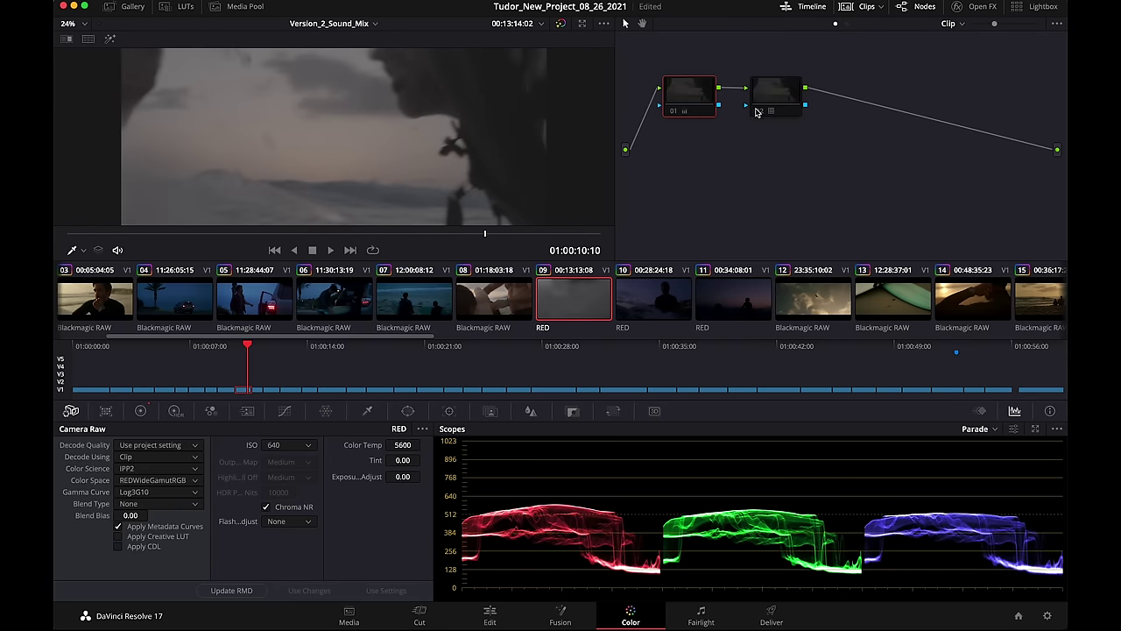
click(758, 111)
mouse_move(455, 240)
mouse_down()
mouse_move(570, 230)
mouse_move(470, 234)
mouse_up()
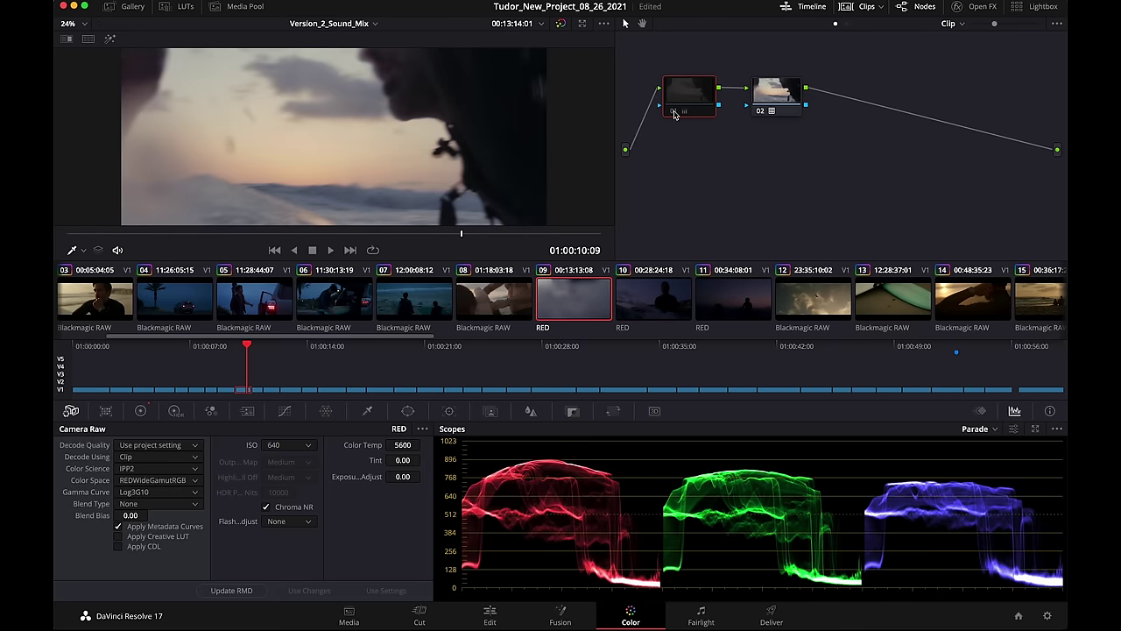
click(674, 114)
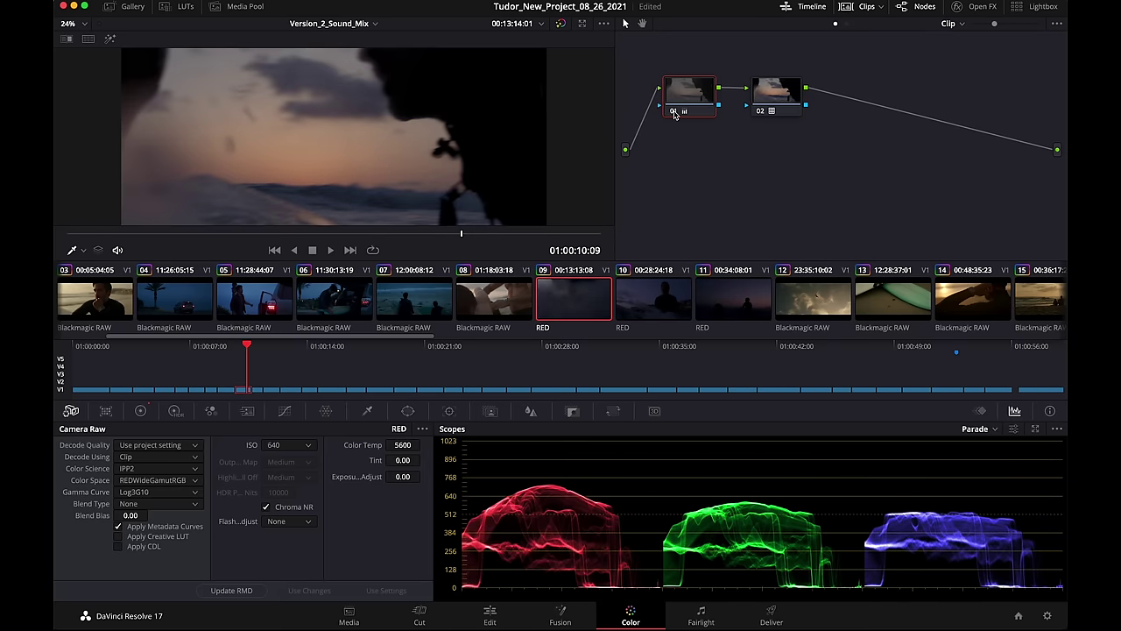
click(670, 112)
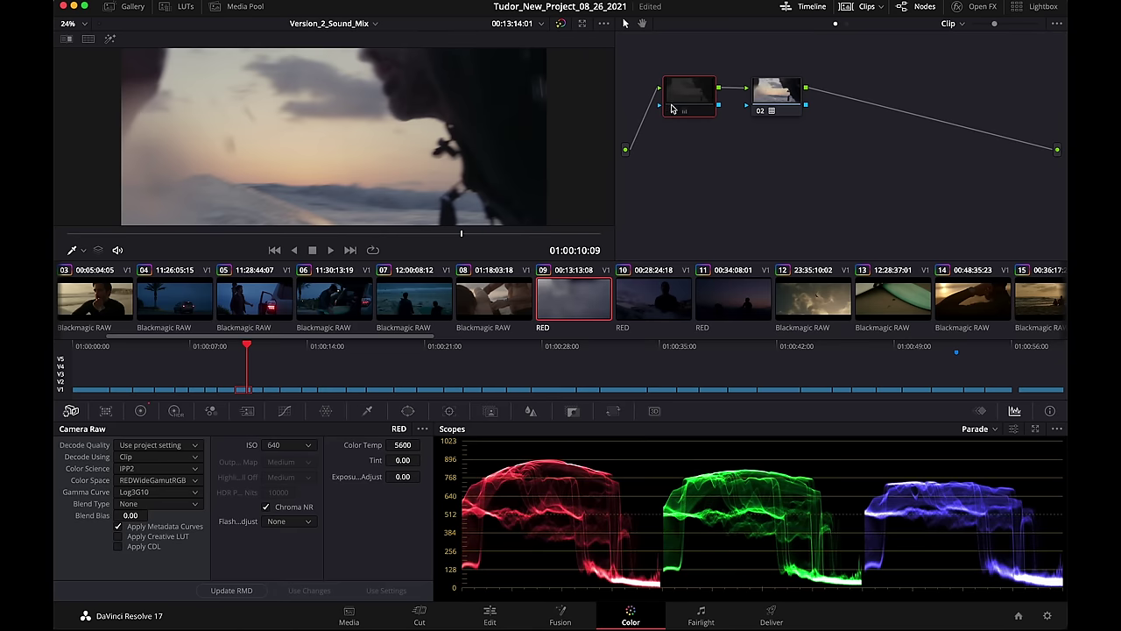
click(671, 108)
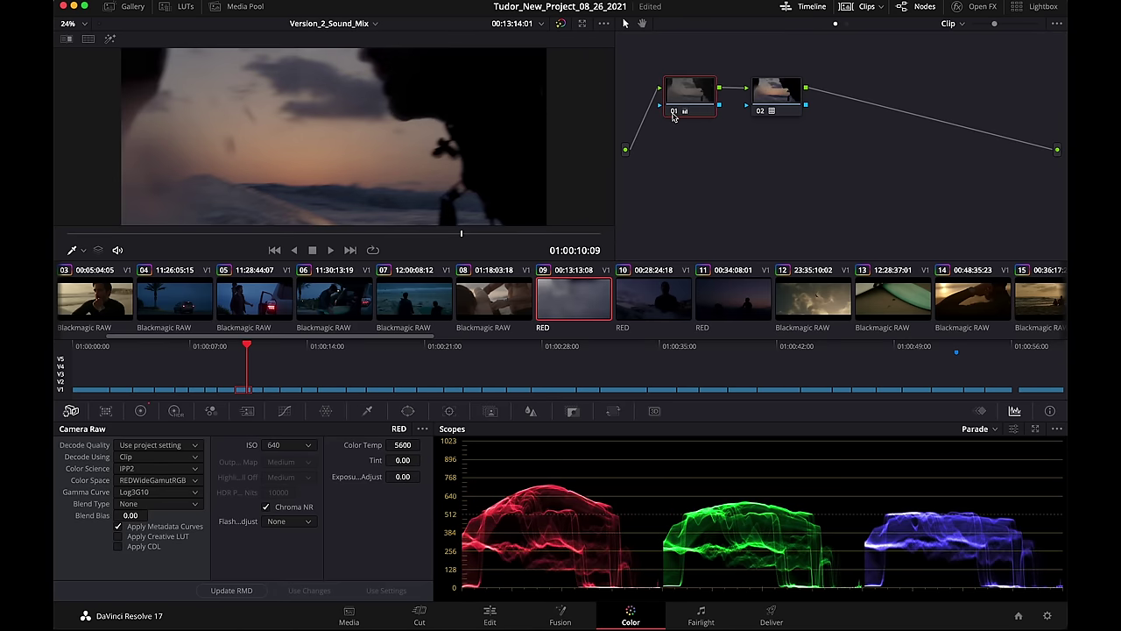
drag(461, 234, 55, 231)
Play from clip 09 into clip 10, dismiss the battery menu, and select clip 12.
key(space)
key(space)
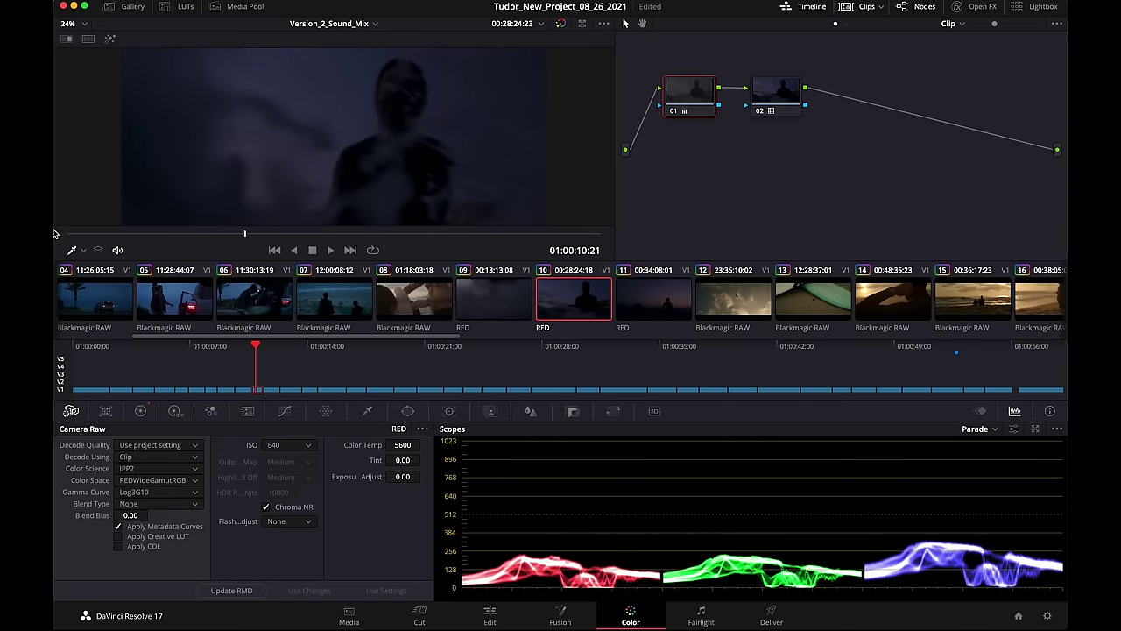
key(space)
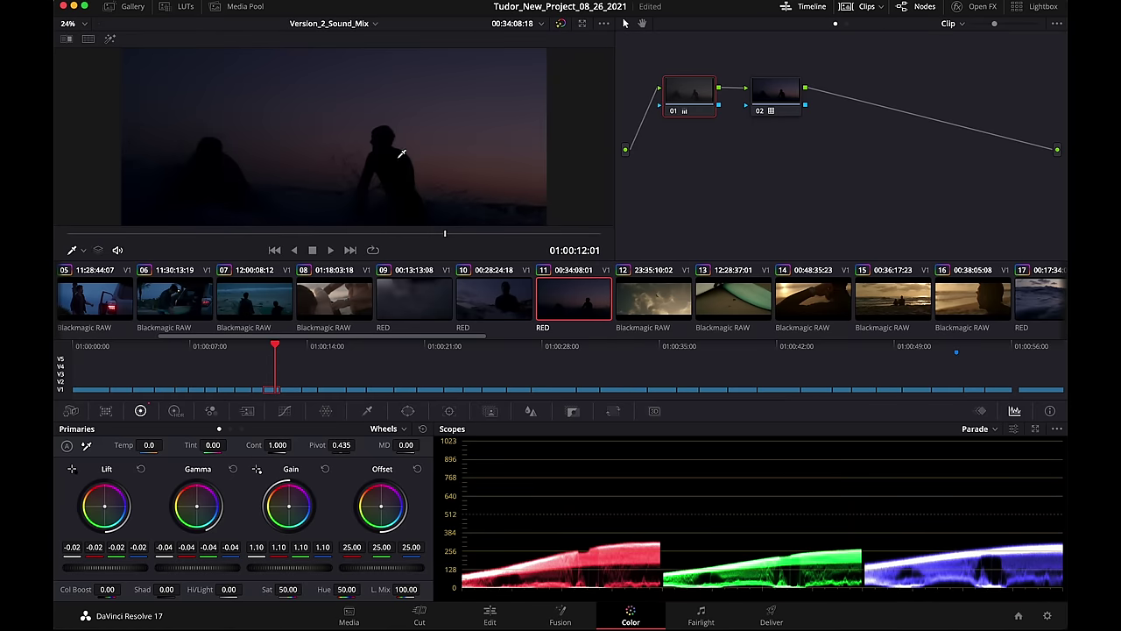
click(886, 1)
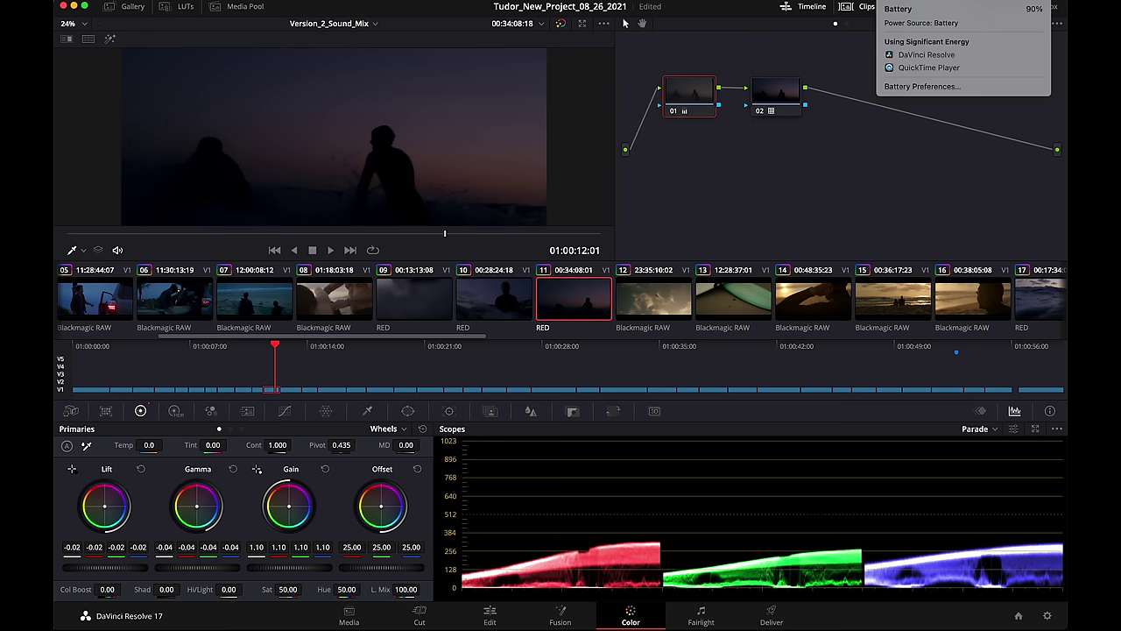
key(Escape)
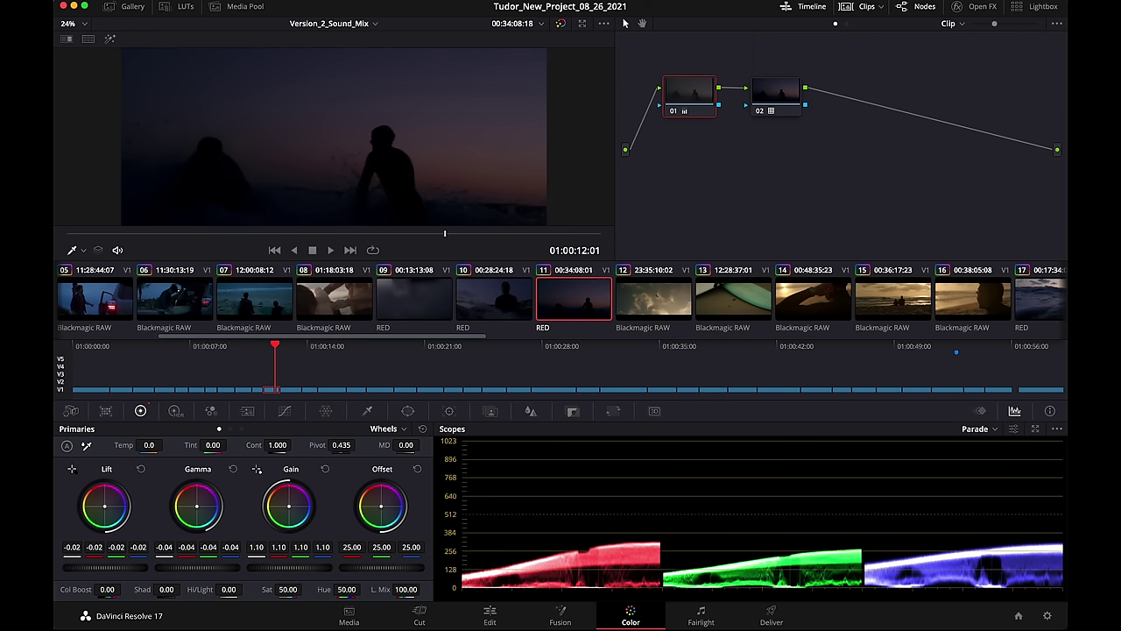
key(Down)
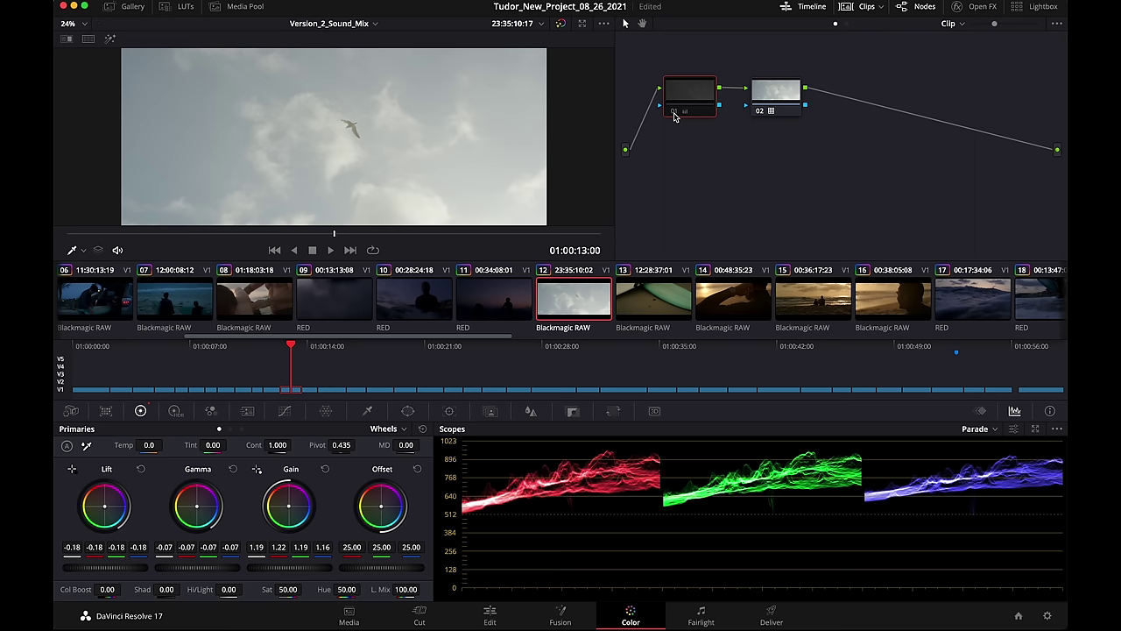
Check clip 12's Blackmagic RAW settings, return to Color Wheels, and re-enable node 01.
click(71, 410)
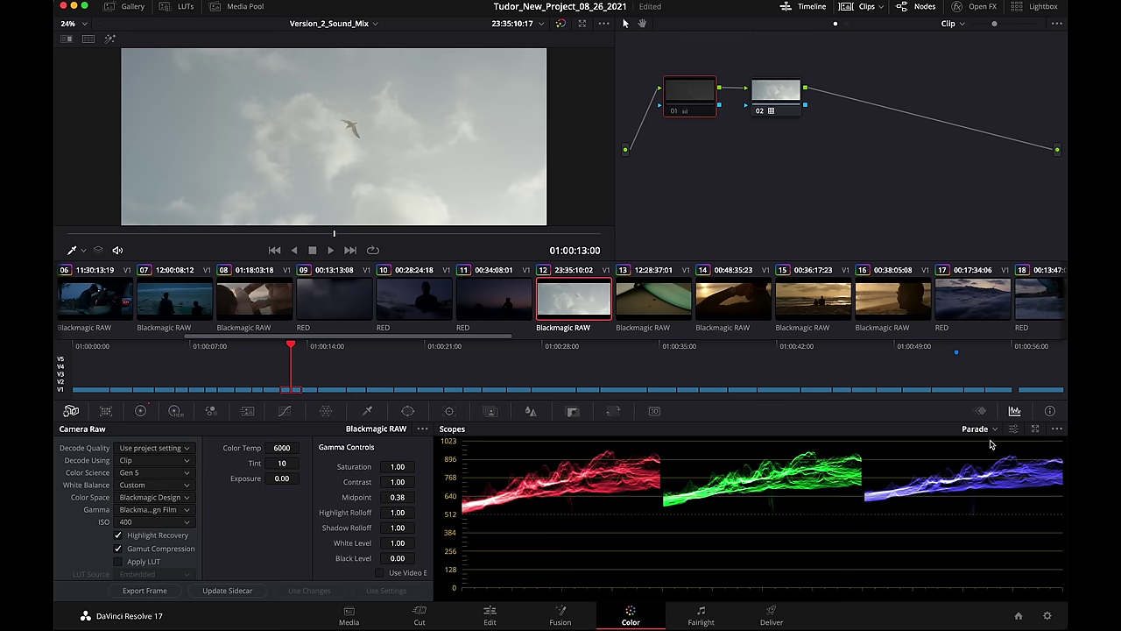
click(140, 411)
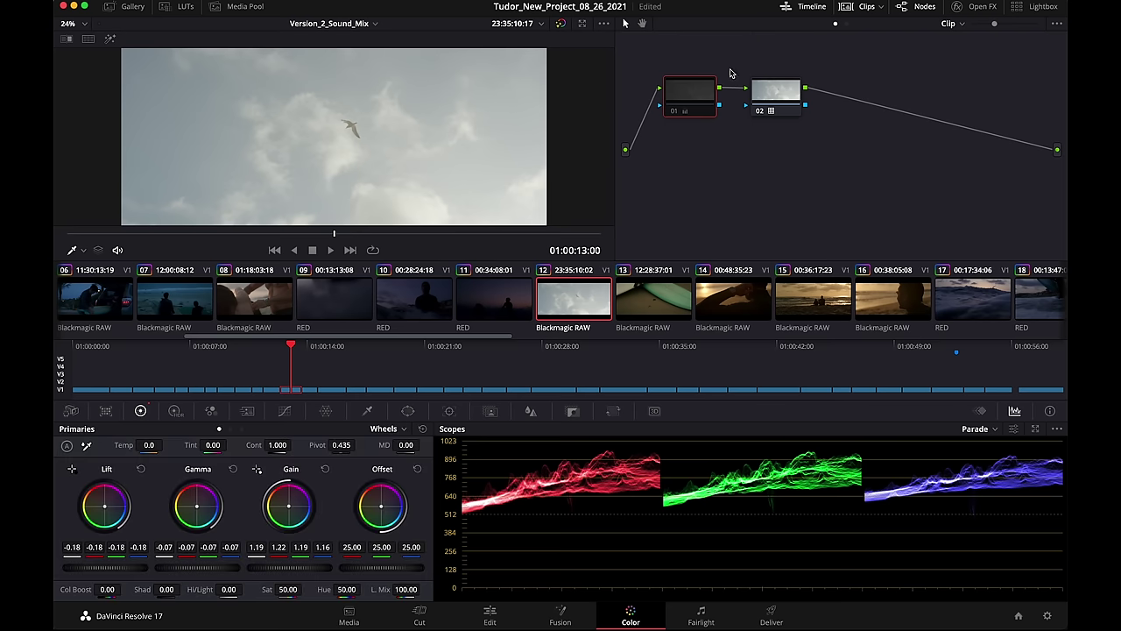
click(674, 111)
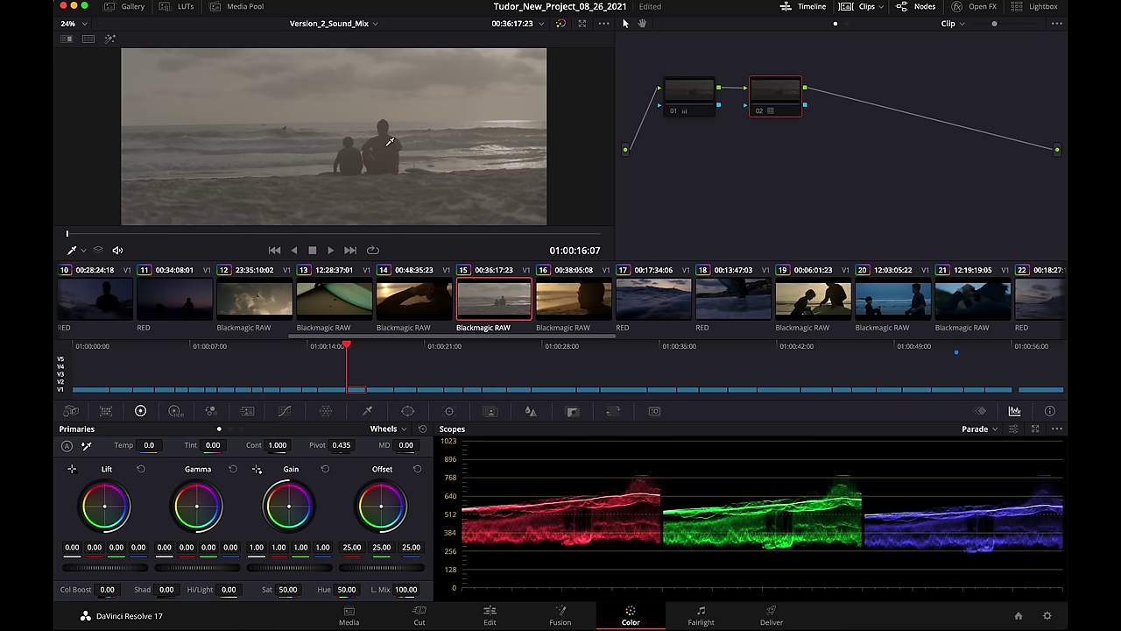
Preview the sunset beach clip in the cinema viewer and toggle the grade bypass to compare.
key(super+f)
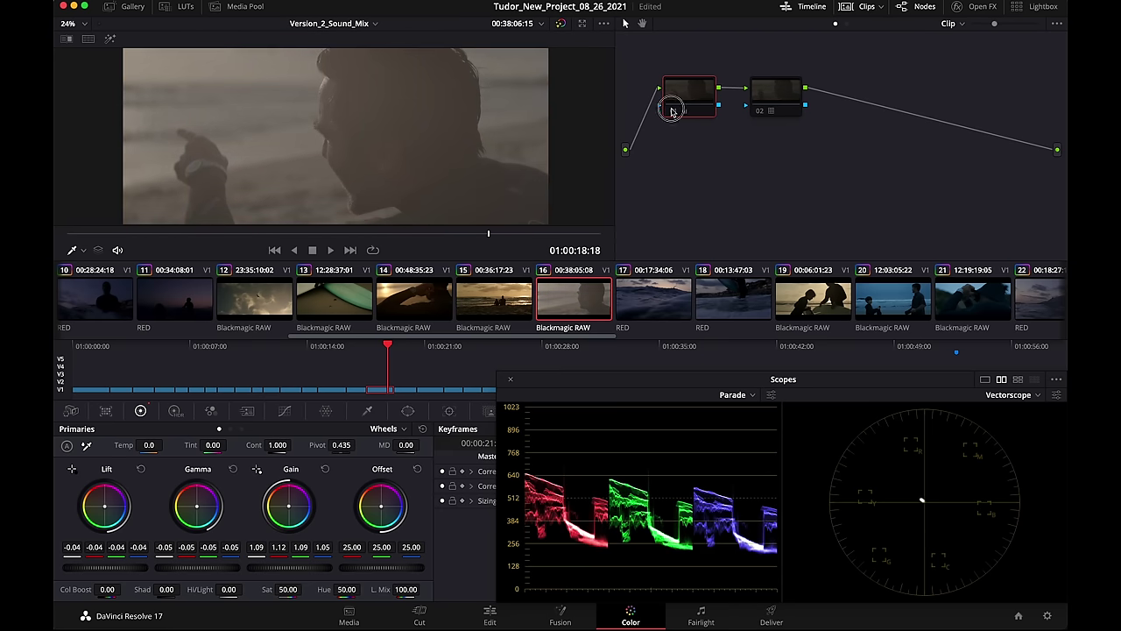
key(shift+d)
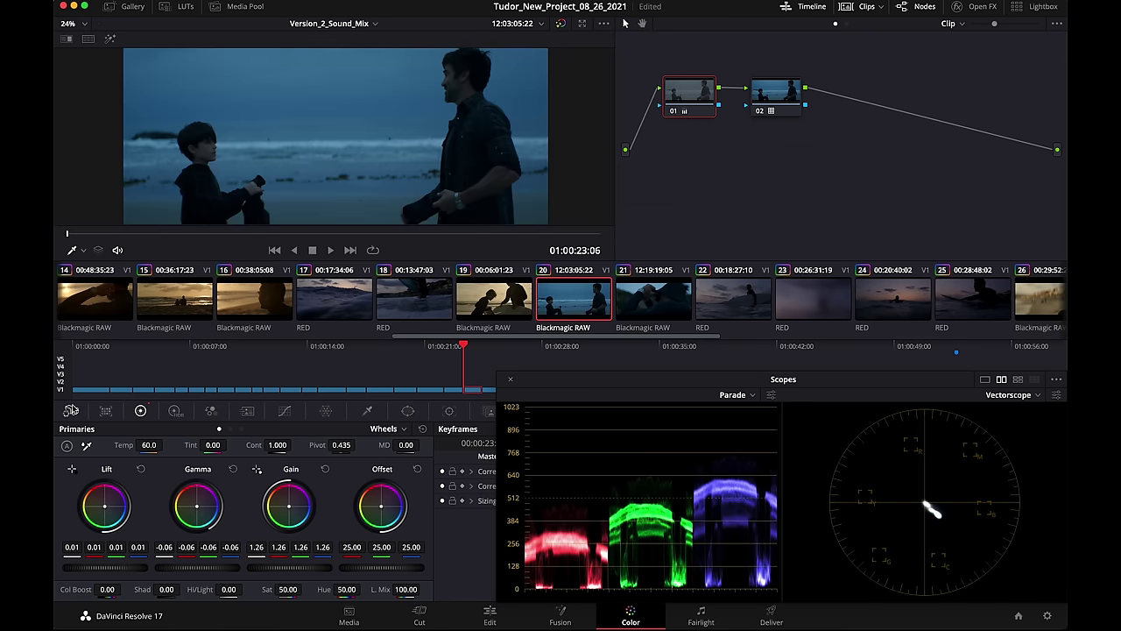
Show clip 20's Camera Raw settings and play it full screen.
click(71, 410)
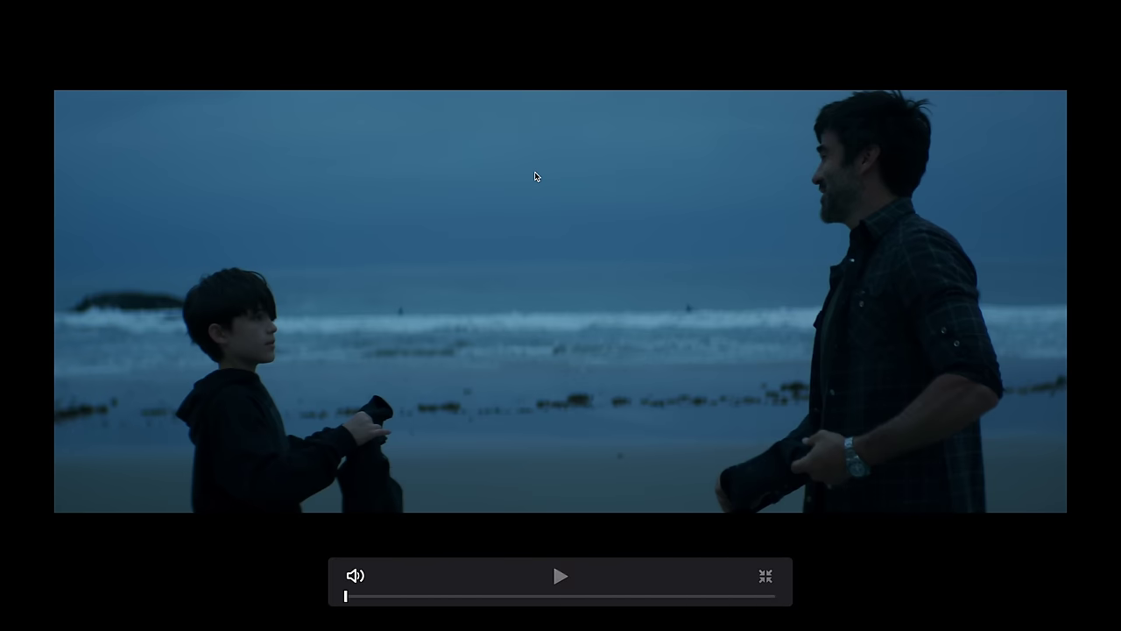
key(space)
key(space)
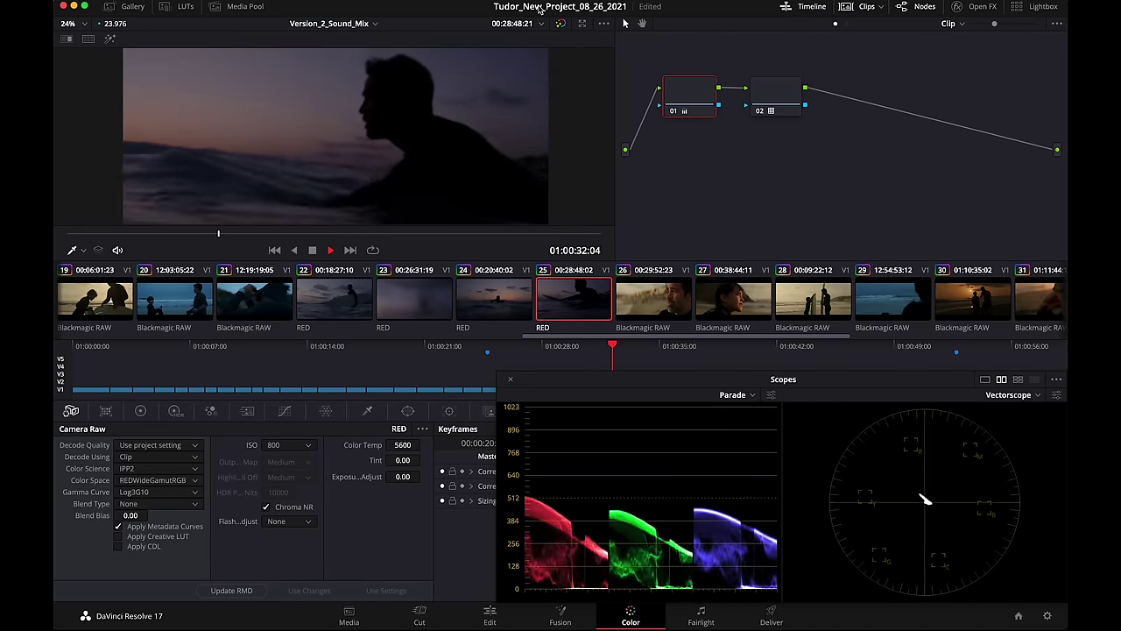
Stop playback at surfer clip 25 and bypass all grades to see the ungraded look.
key(space)
key(shift+d)
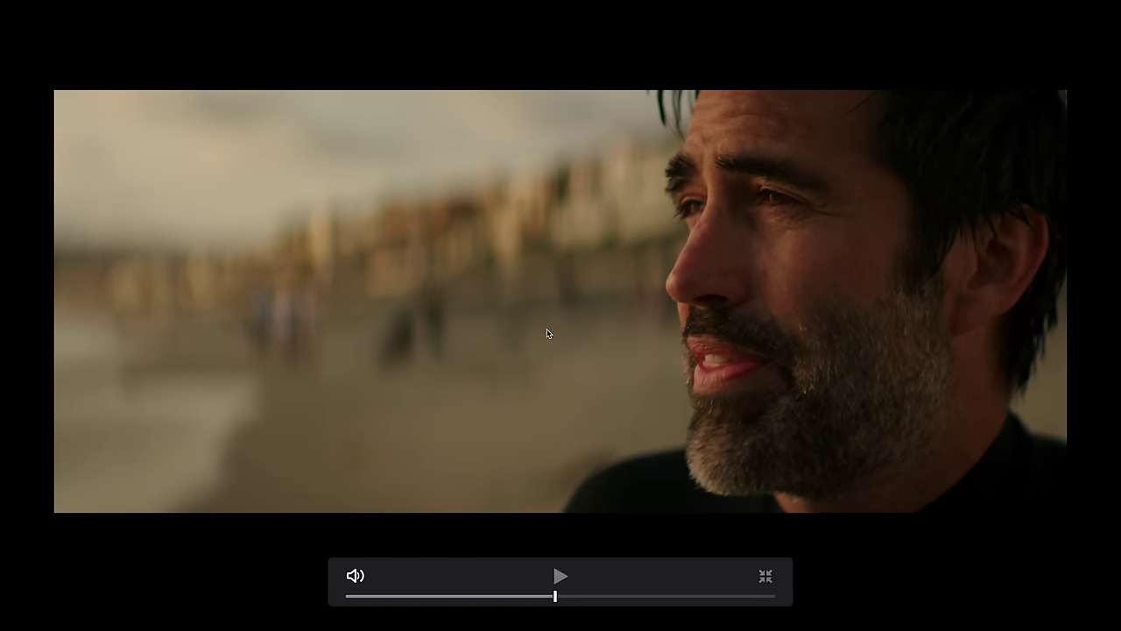
Exit full screen, re-enable nodes 02 and 01, and toggle node 01 for a before/after comparison.
key(Escape)
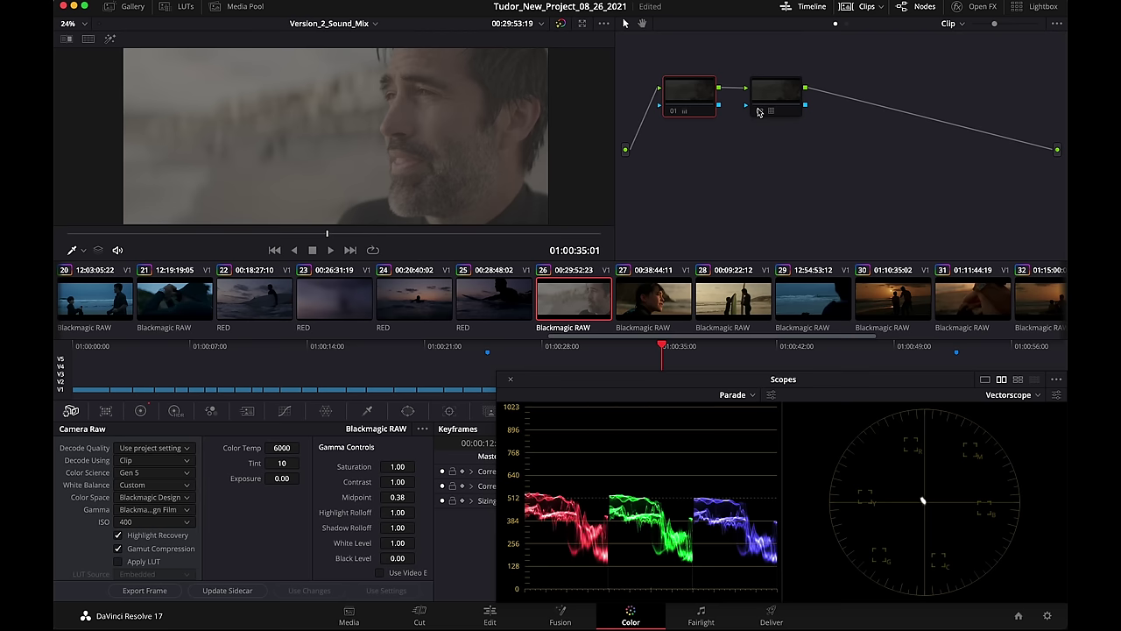
click(759, 111)
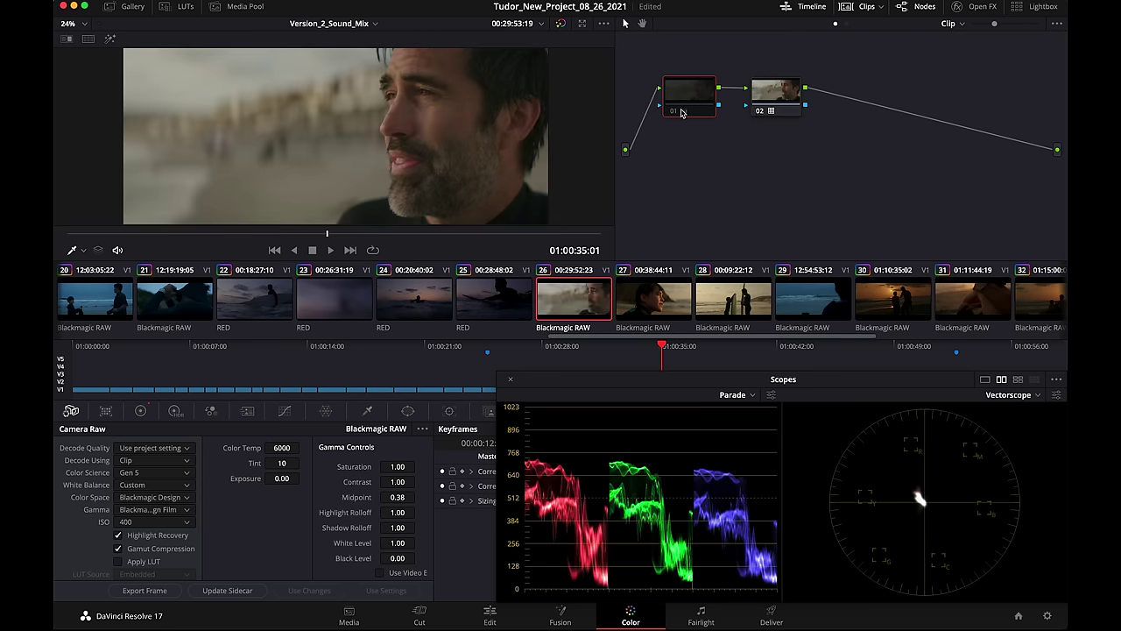
click(672, 111)
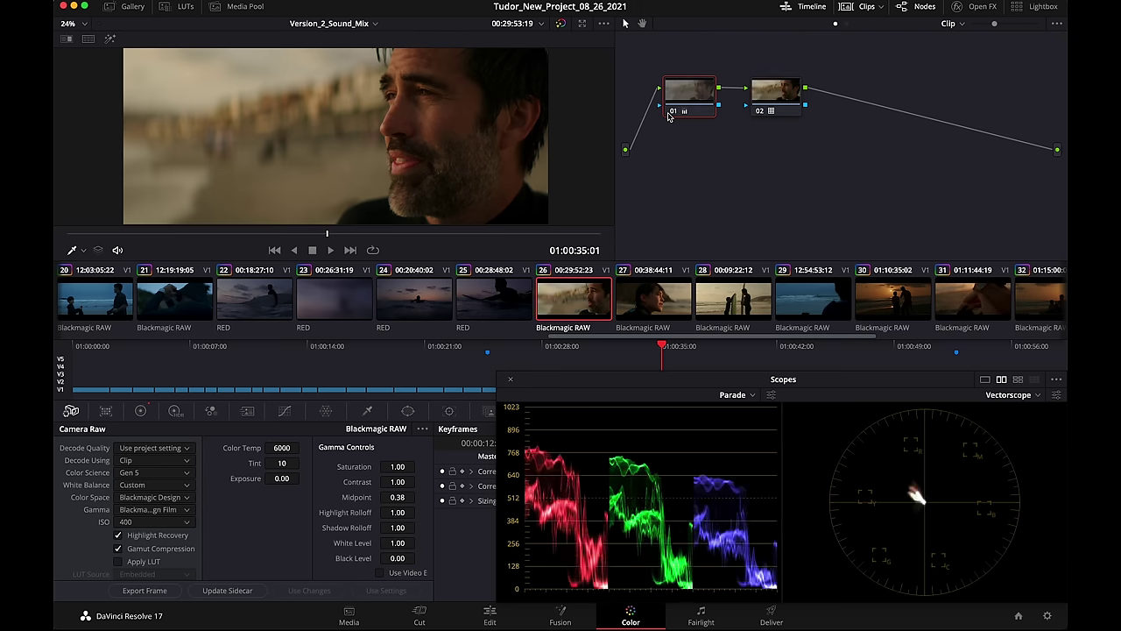
click(673, 111)
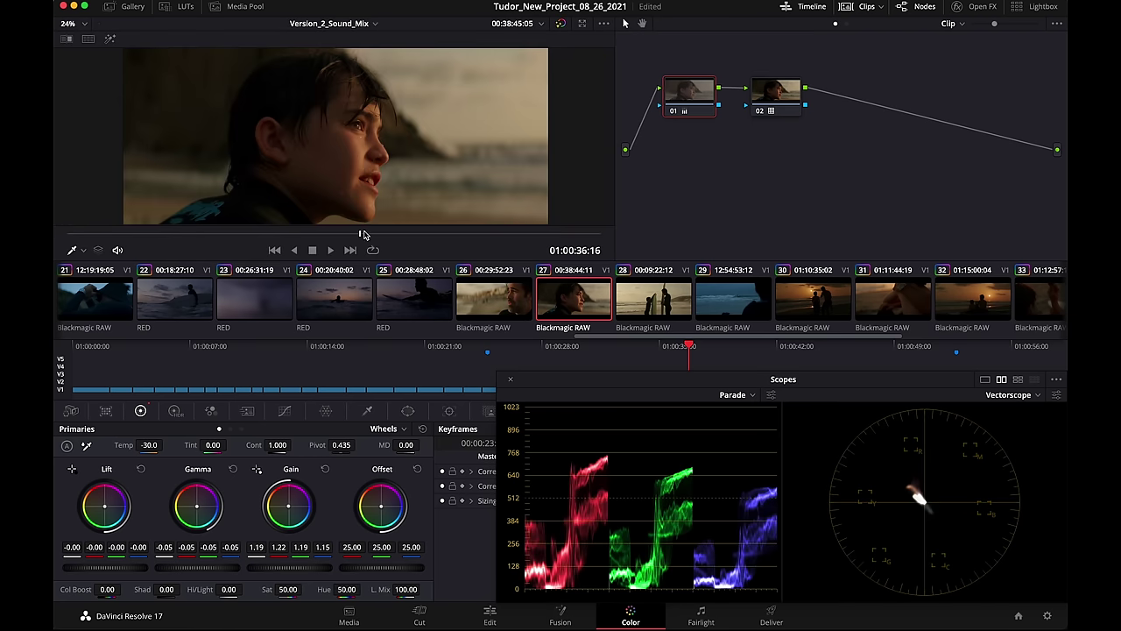
Flip node 01 on and off repeatedly to compare the boy's close-up graded and ungraded.
click(673, 112)
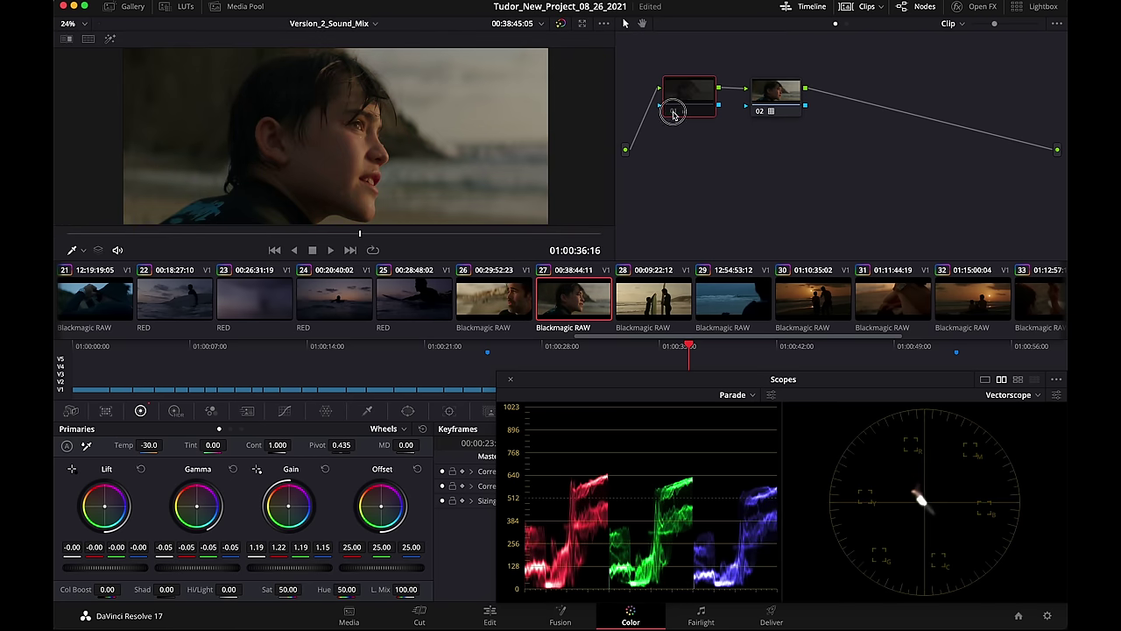
click(674, 112)
click(674, 112)
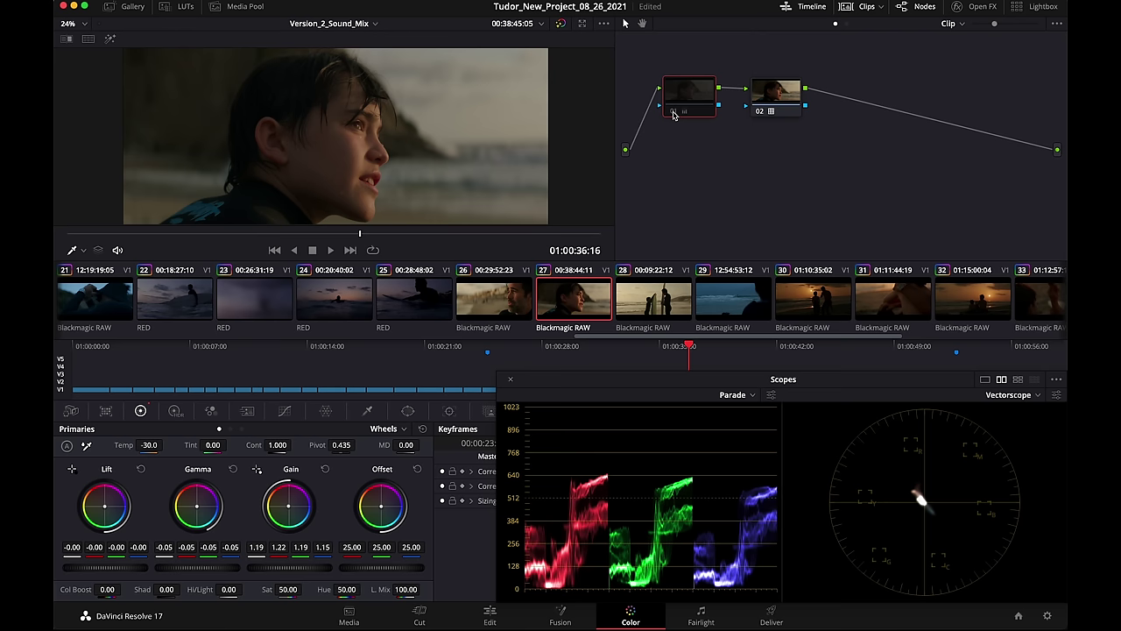
click(673, 112)
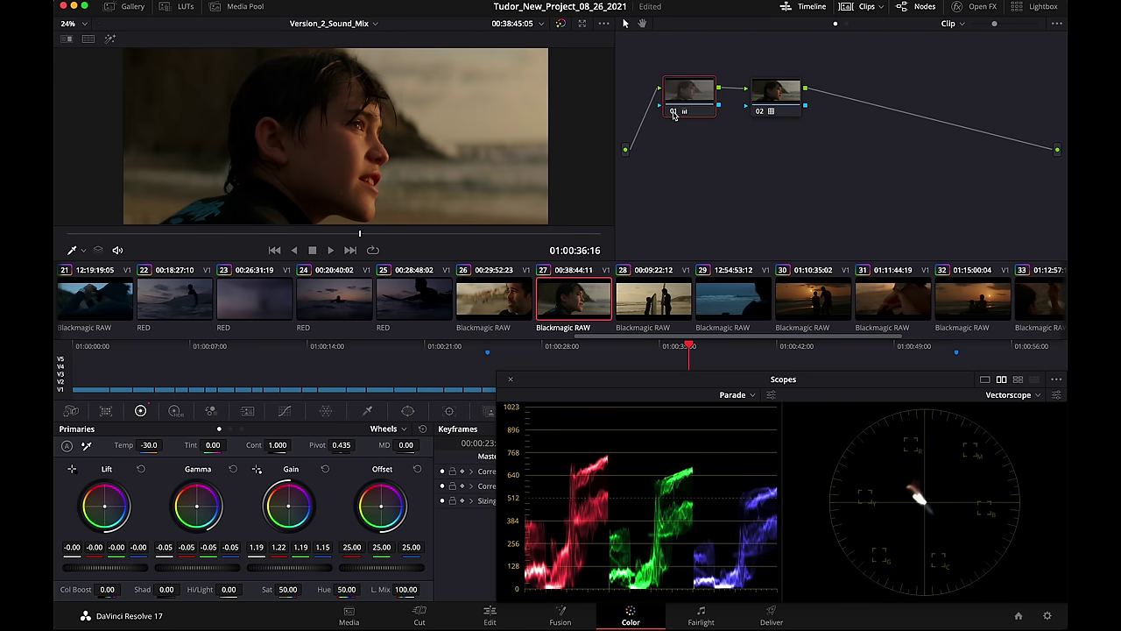
click(674, 112)
click(673, 112)
click(673, 113)
click(673, 112)
click(673, 113)
click(674, 112)
click(674, 112)
click(674, 112)
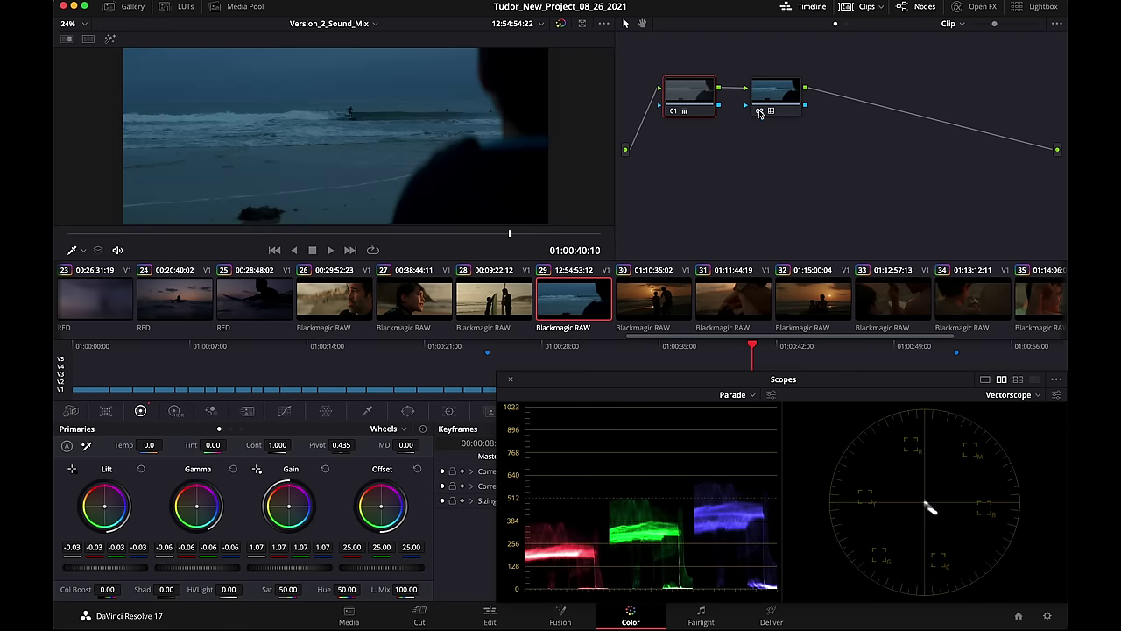
On the surf shot, toggle node 02 off and on, then flip node 01 to compare.
click(759, 112)
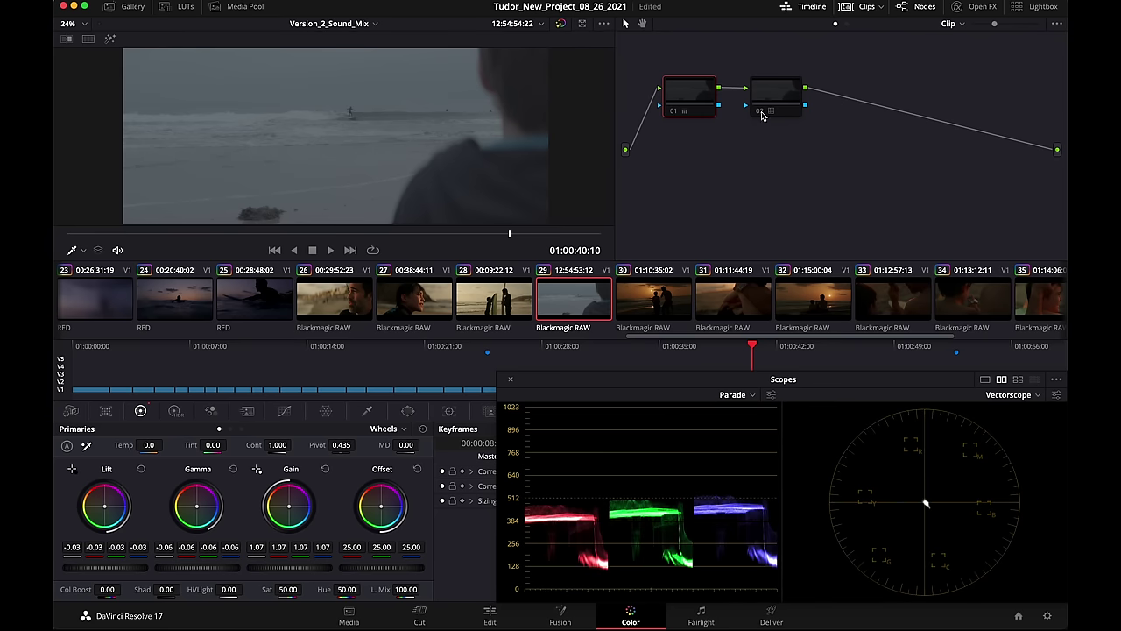
click(762, 115)
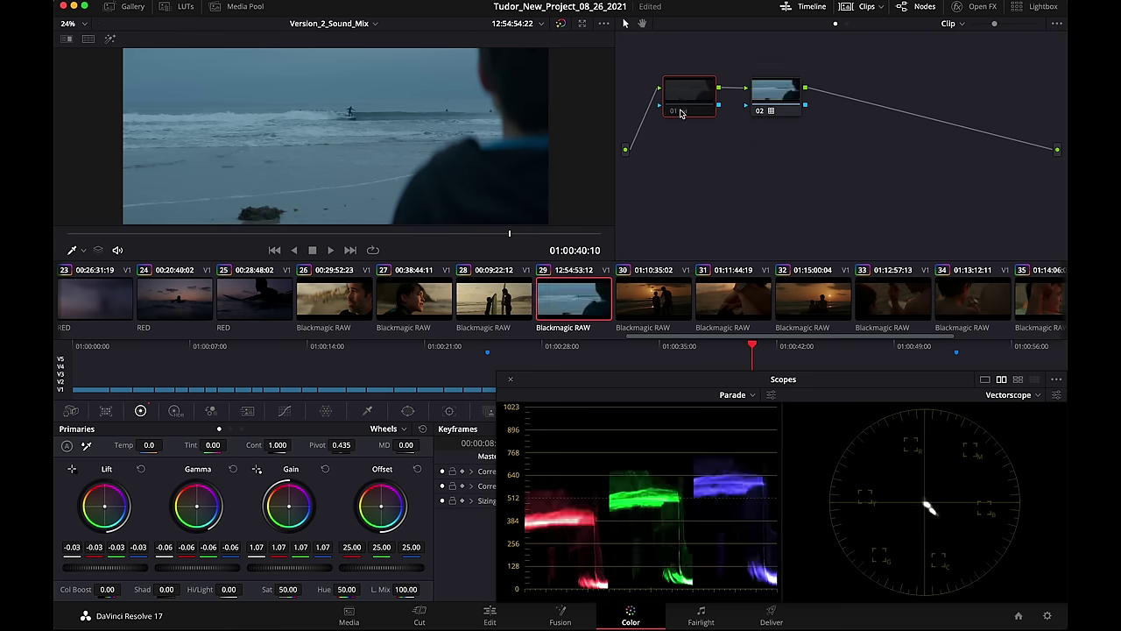
click(675, 113)
click(673, 112)
click(673, 112)
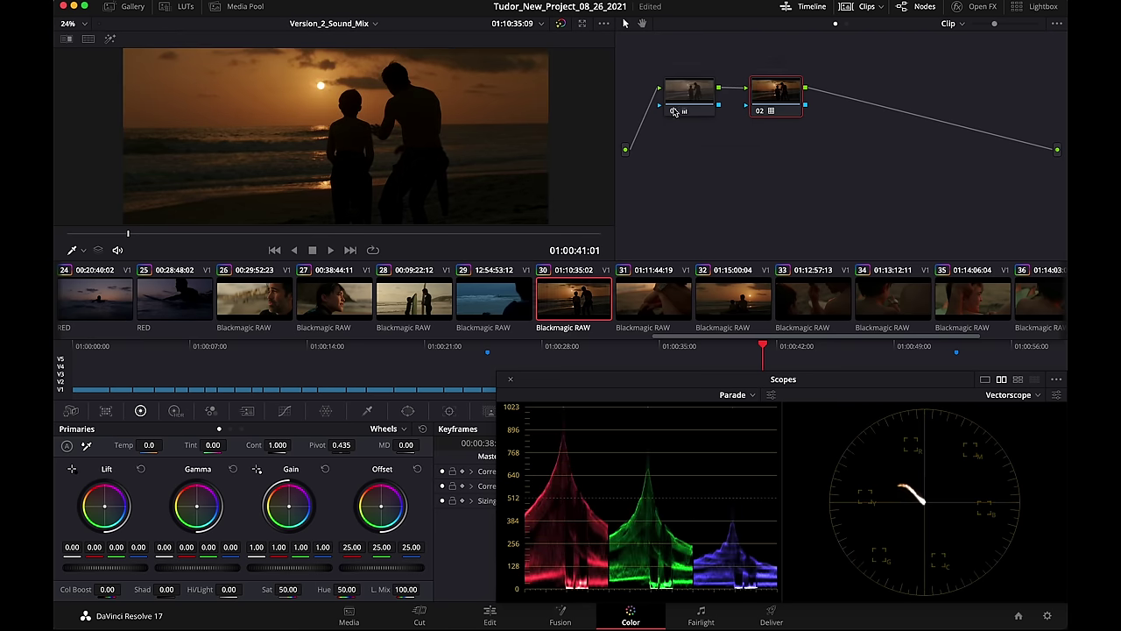
Toggle node 01 on the sunset shot, lift the Gamma master wheel to 0.08, then reset it.
click(674, 111)
click(674, 112)
drag(194, 569, 347, 562)
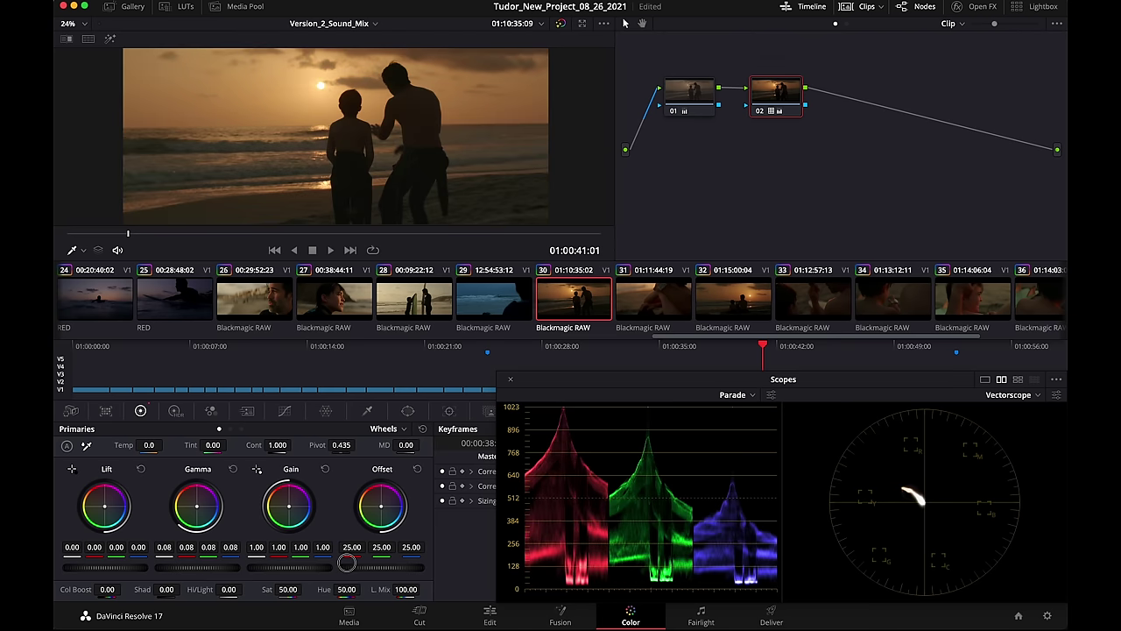
double_click(202, 570)
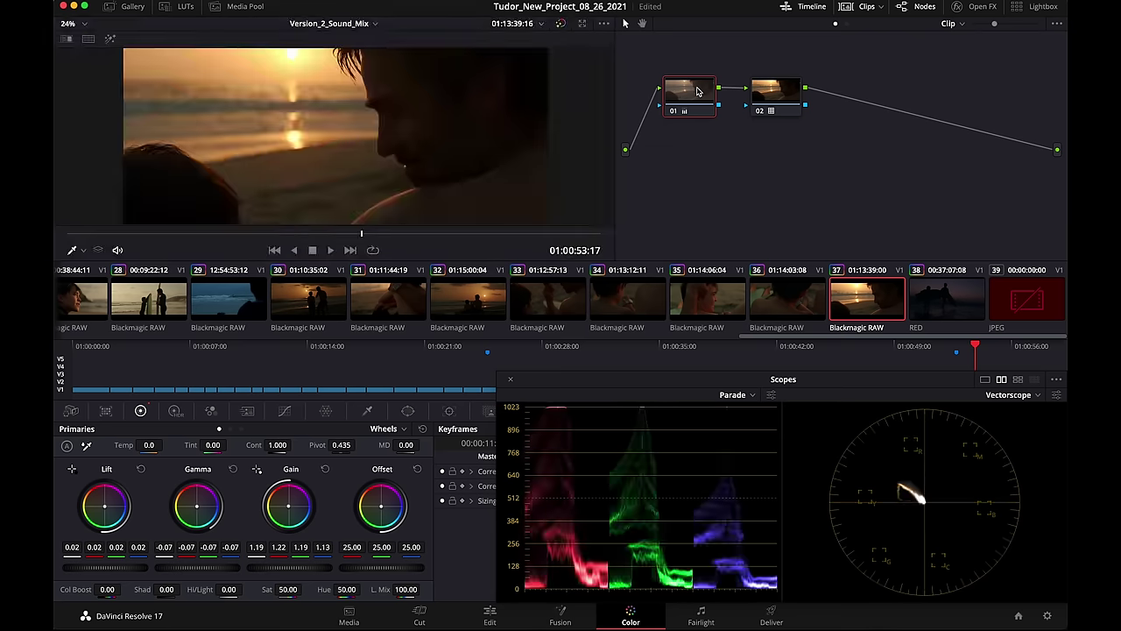
Bypass all grades with Shift+D to view the flat, ungraded footage.
key(shift+d)
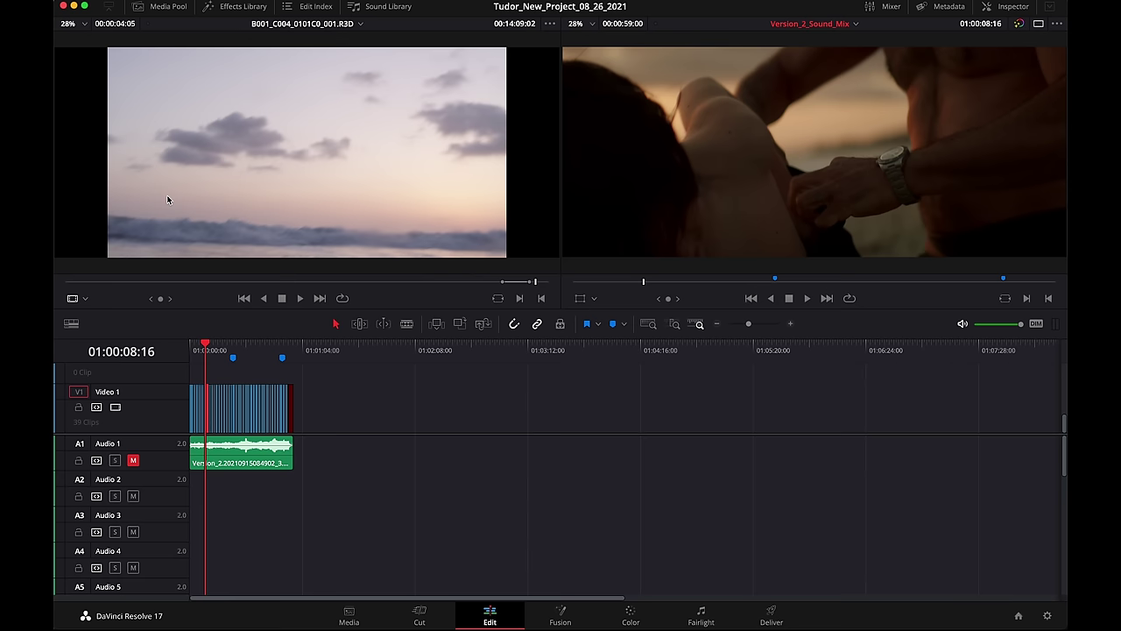
Uncheck Use Proxy Media if Available in the Playback menu.
click(394, 0)
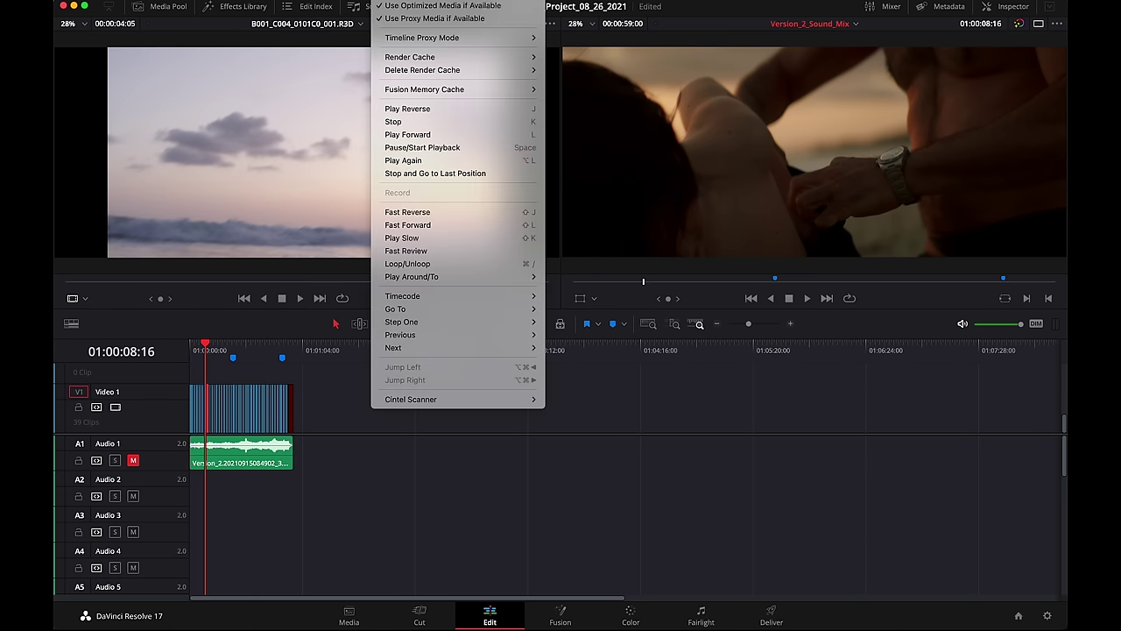
click(462, 18)
click(428, 4)
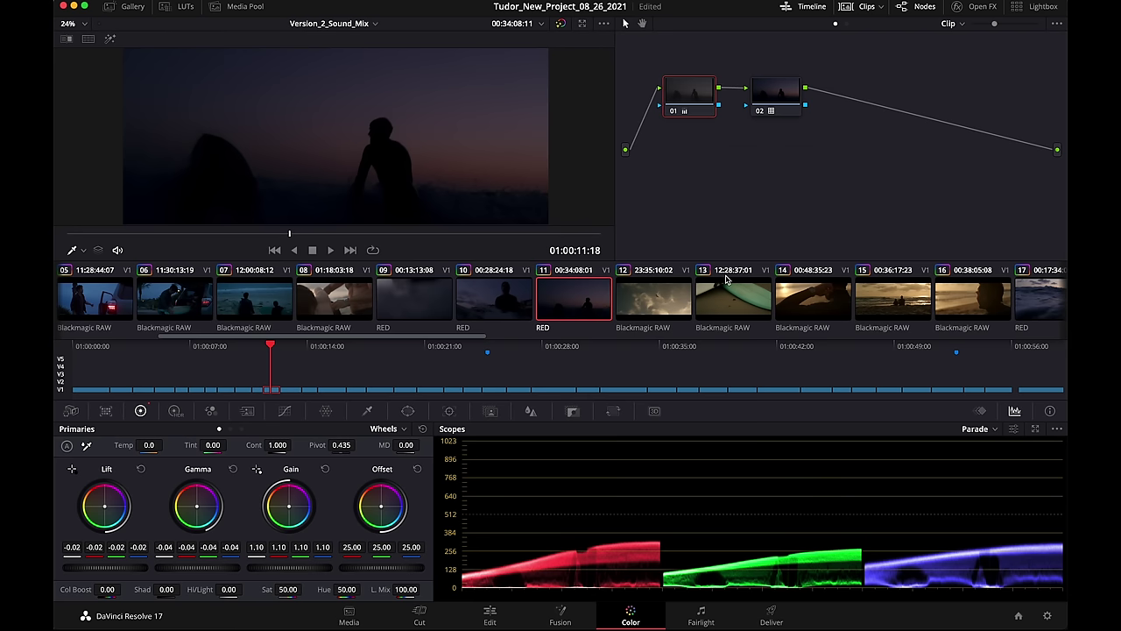
Set temporal noise reduction to 1 frame on the watch close-up (clip 14) and preview it.
click(784, 289)
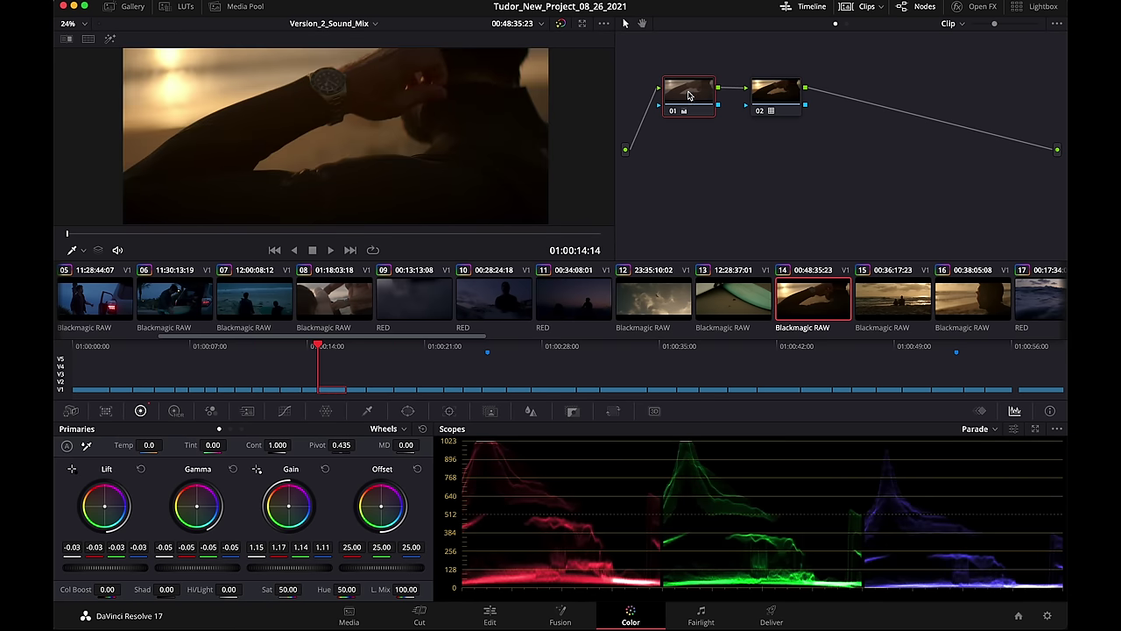
click(530, 410)
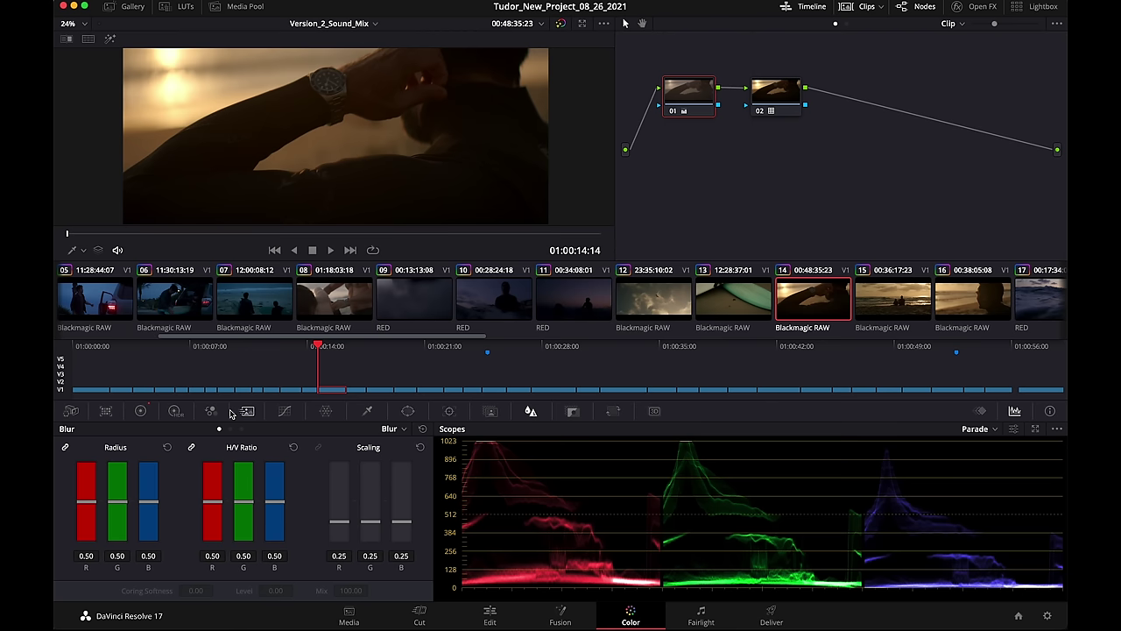
click(256, 413)
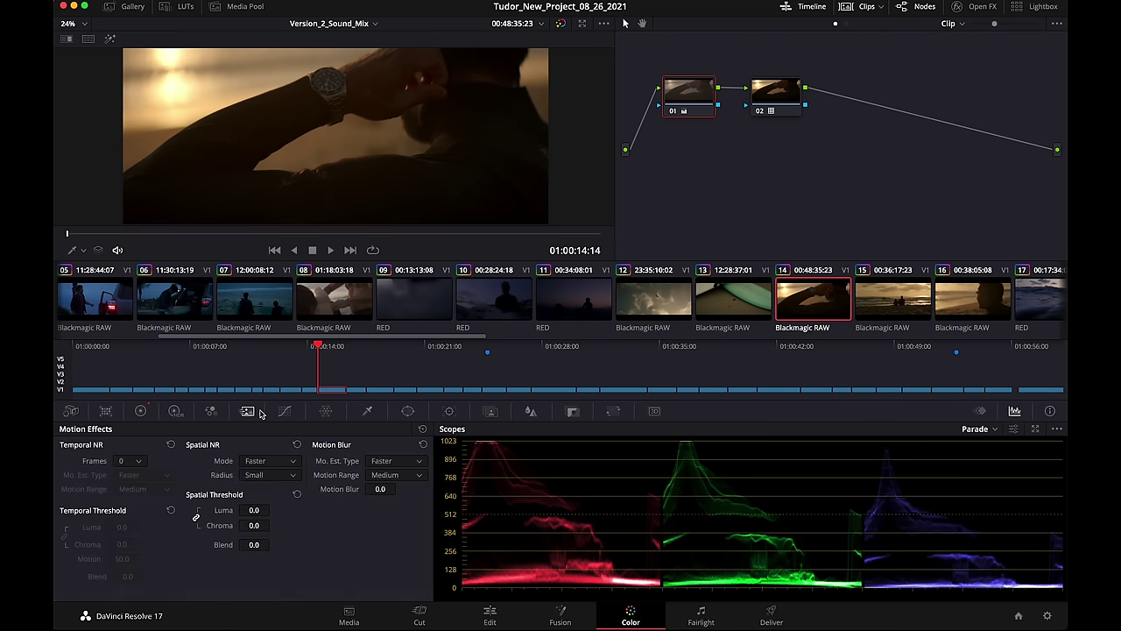
click(129, 461)
click(130, 514)
click(132, 464)
click(122, 489)
key(space)
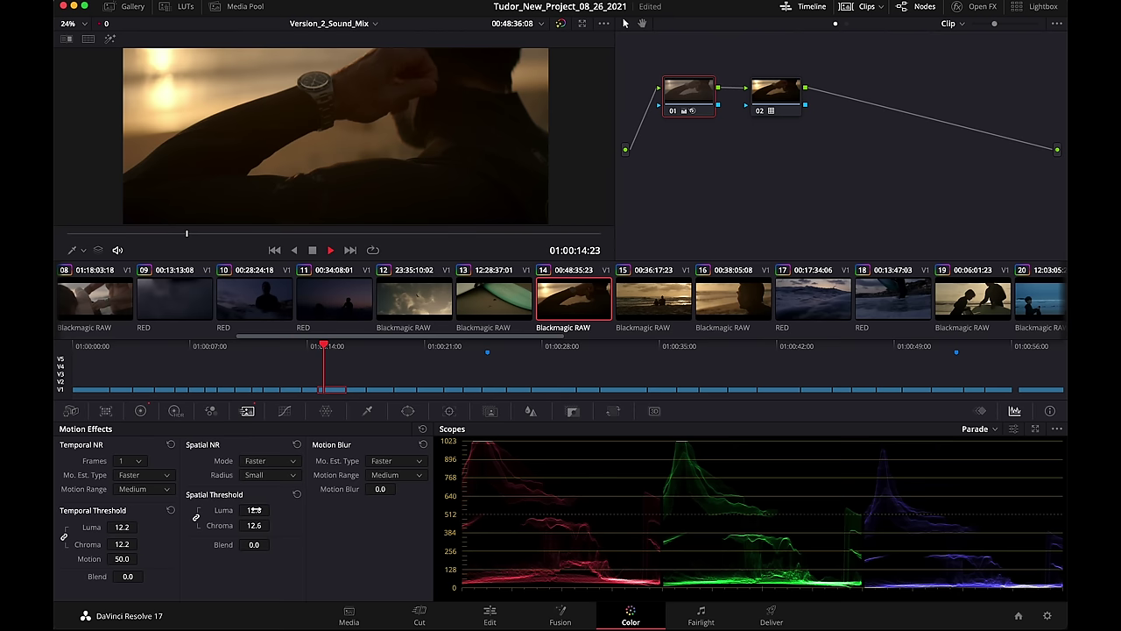
key(space)
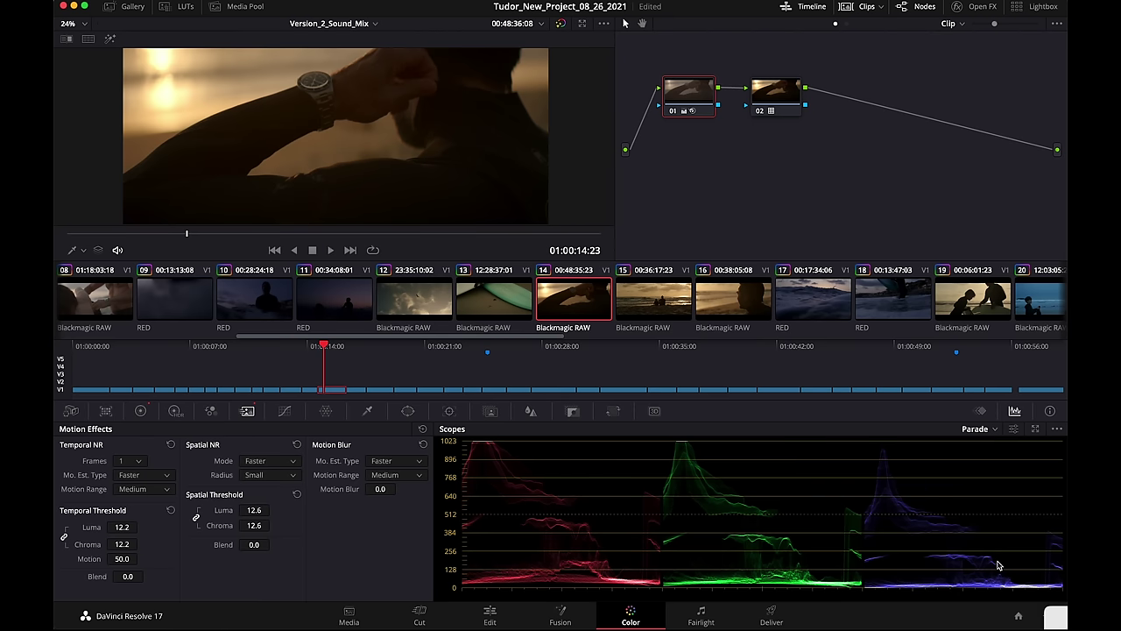
Change the timeline resolution in Project Settings and save.
key(shift+9)
click(575, 113)
click(565, 210)
click(817, 538)
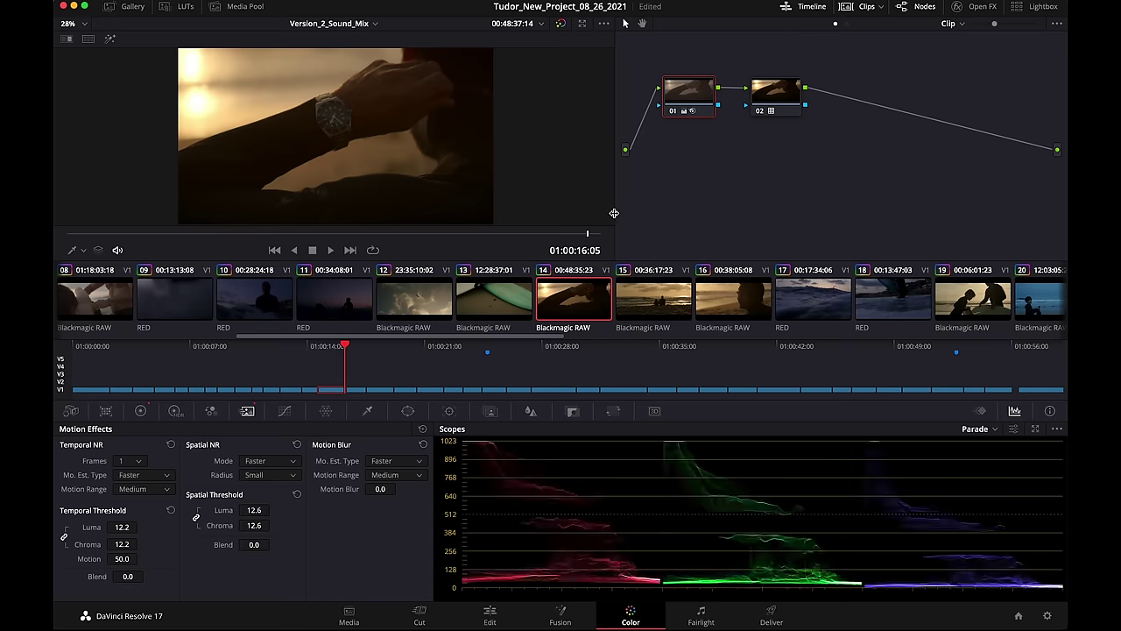
Replay the watch close-up, then set the timeline resolution to 1920 x 1080 HD and save.
key(Down)
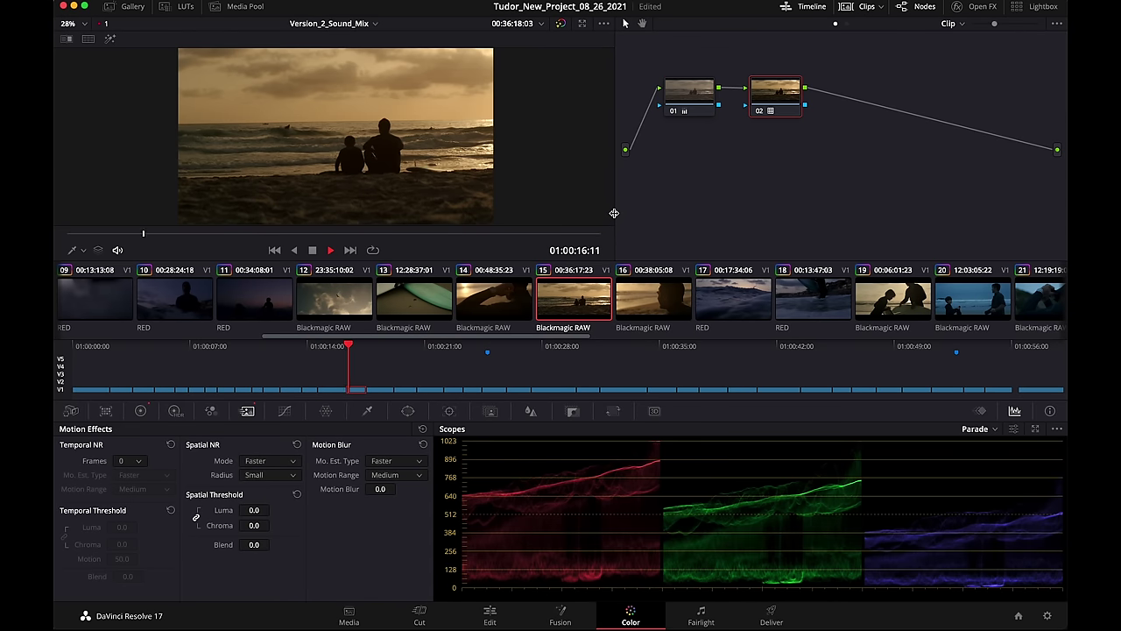
key(Up)
key(space)
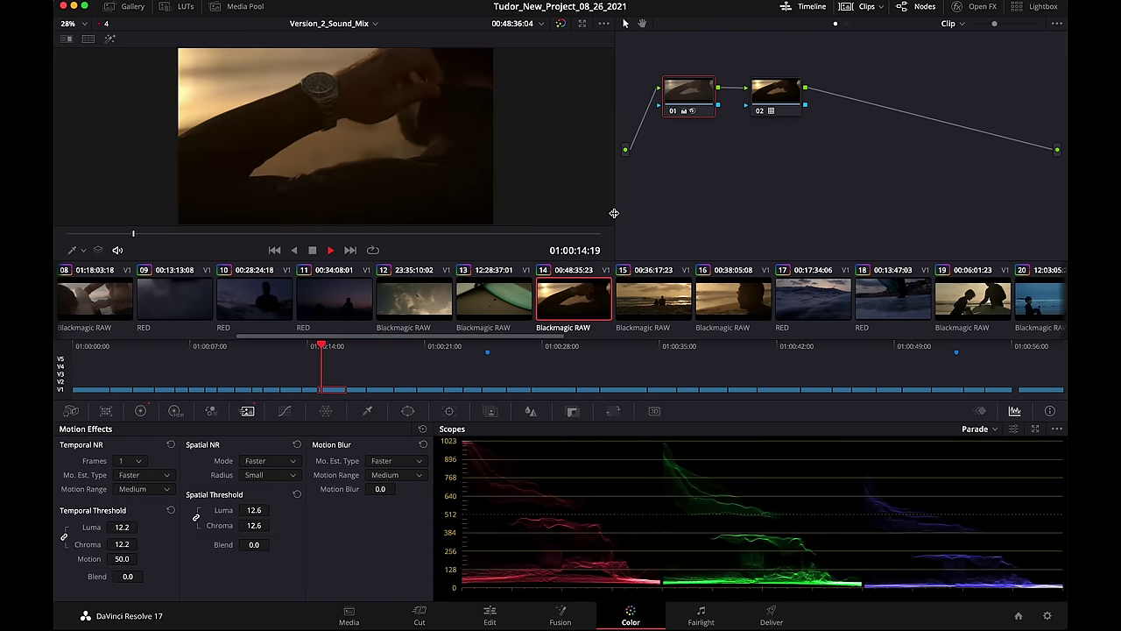
key(space)
click(1047, 615)
click(570, 116)
click(570, 196)
click(812, 536)
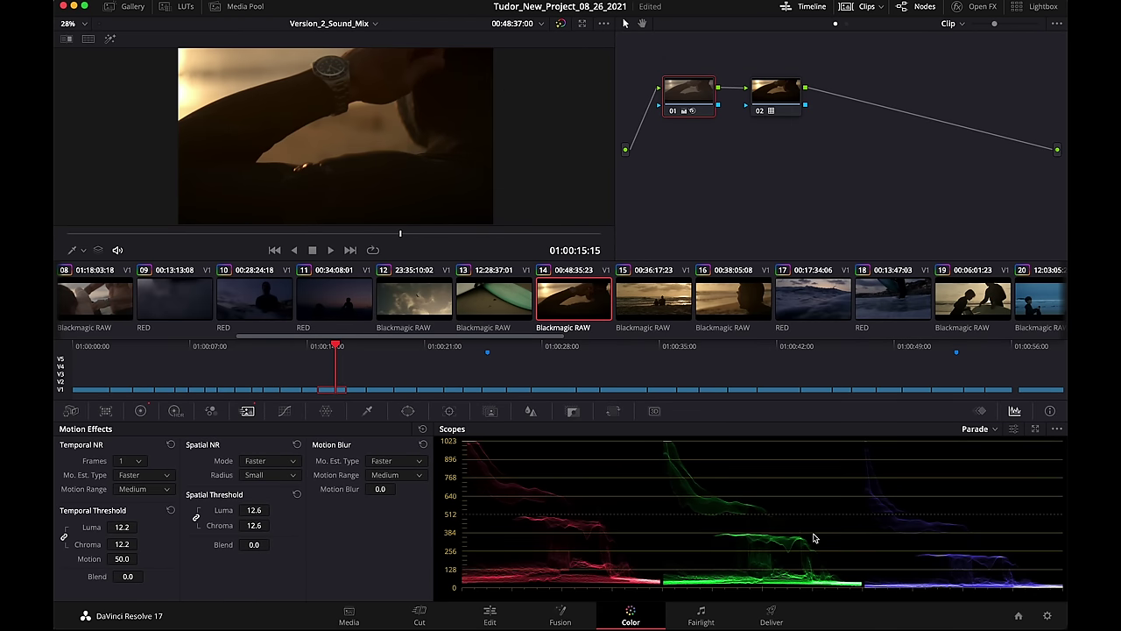